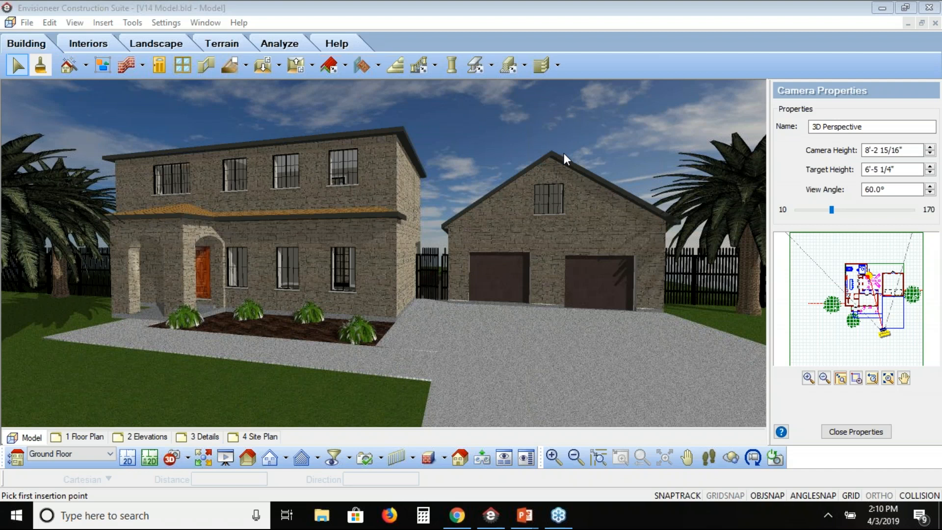
Display the wood framing of the house and garage in the 3D perspective view.
click(103, 65)
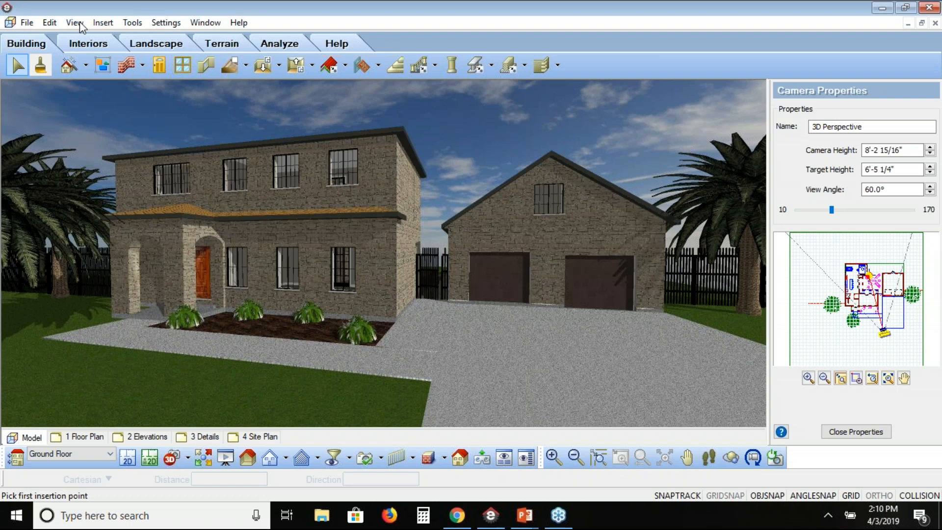
click(75, 23)
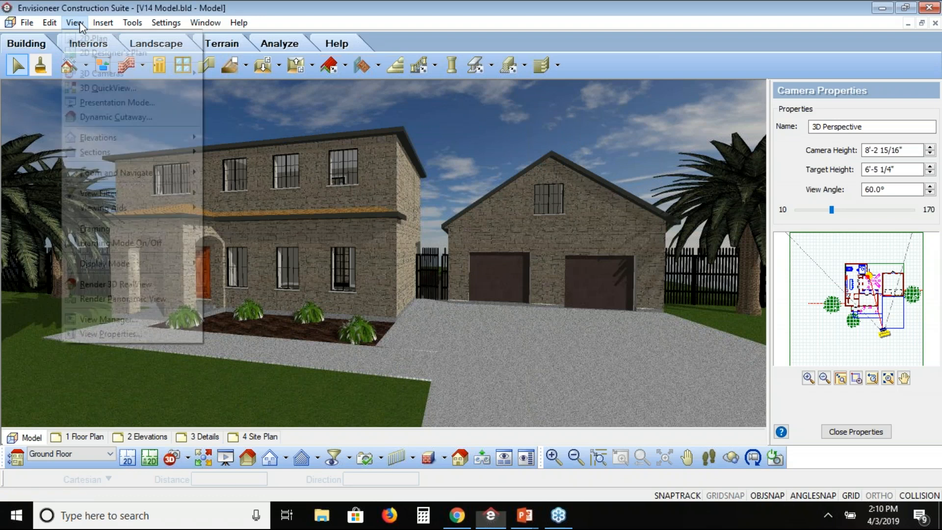
mouse_move(96, 235)
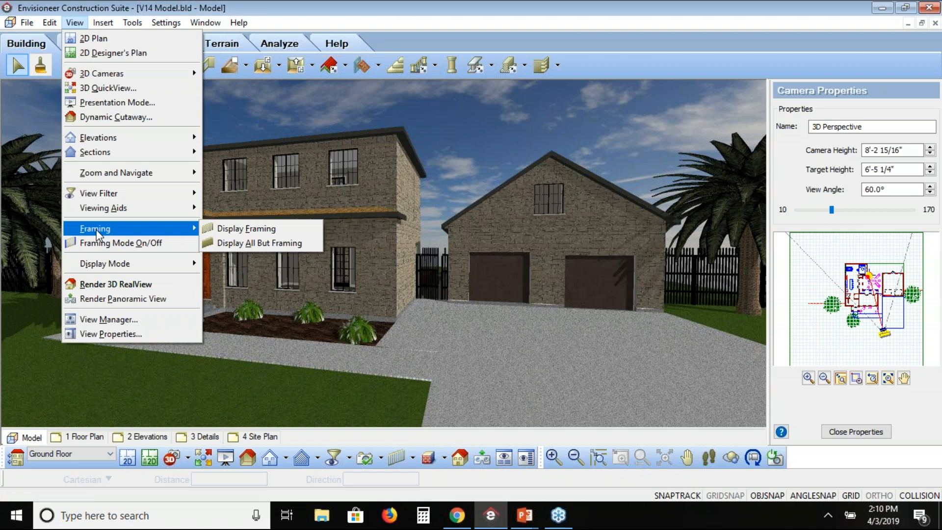
click(245, 229)
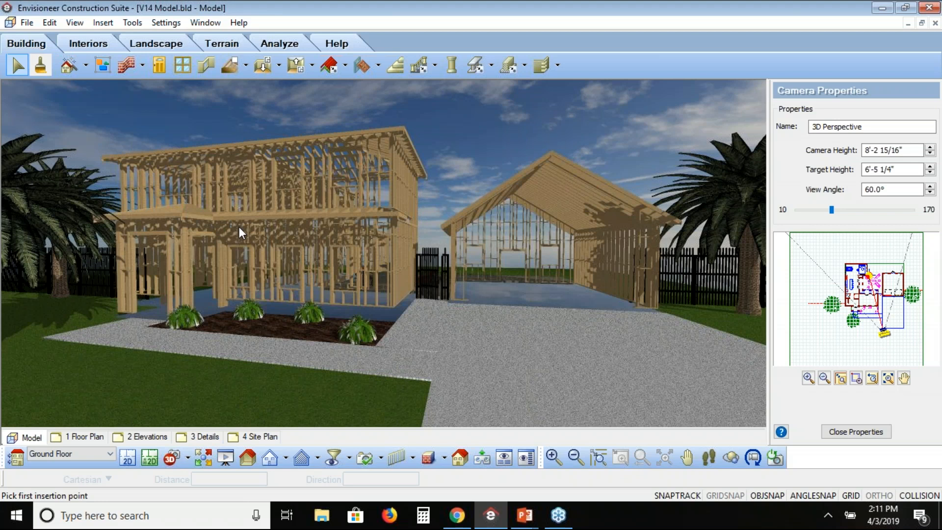
Switch the 3D view to display all building elements except the framing.
click(85, 22)
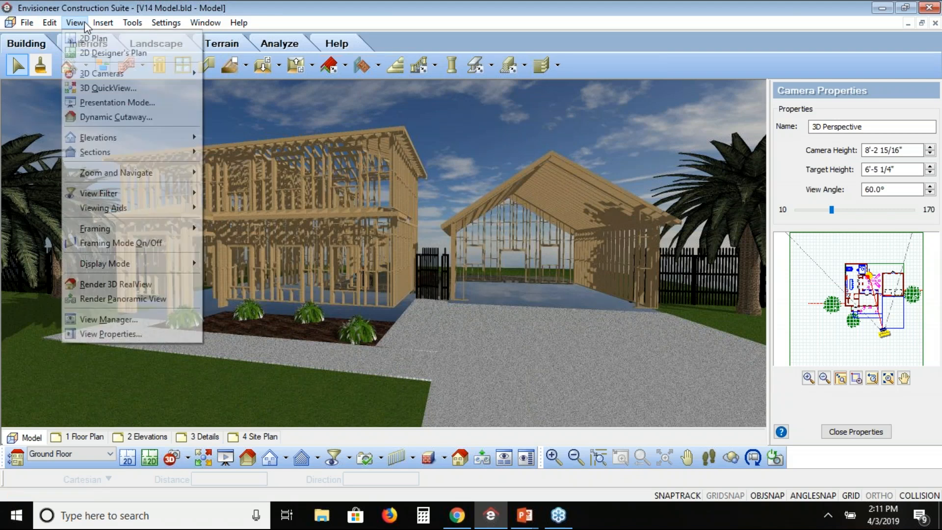
mouse_move(96, 229)
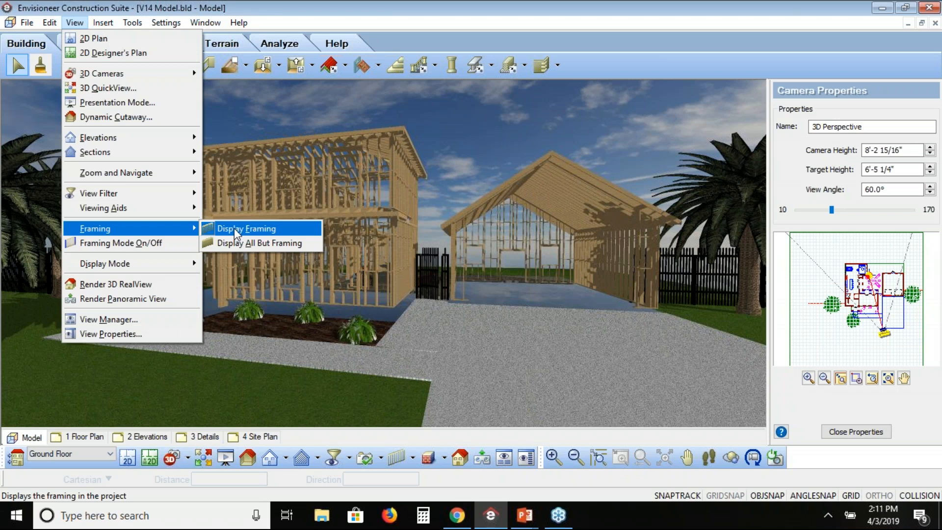
click(234, 228)
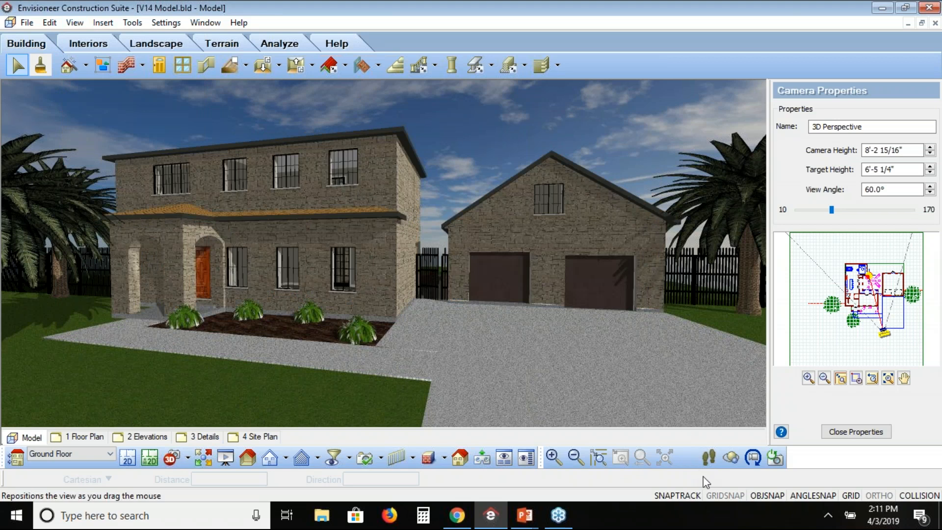
Orbit the 3D perspective upward to a camera height of about 35'-8" looking down on the house and garage roofs.
click(731, 463)
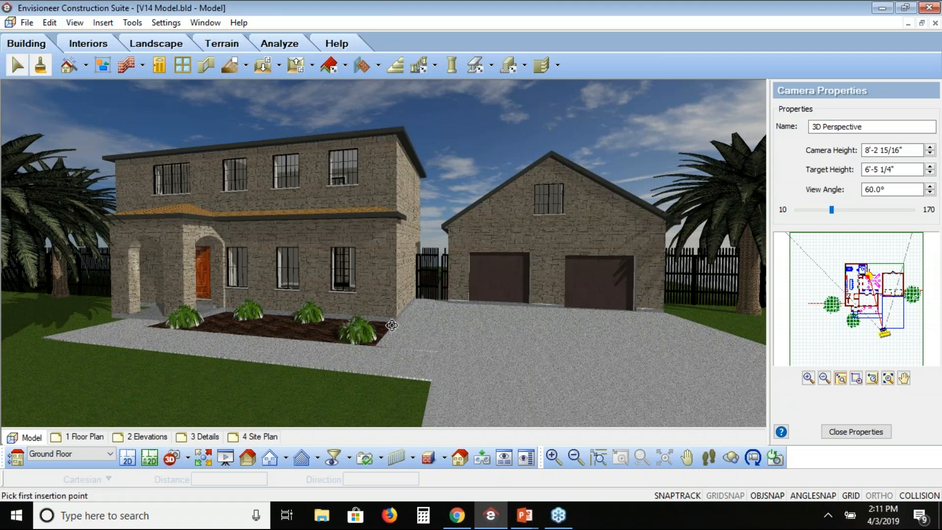
drag(392, 326, 391, 357)
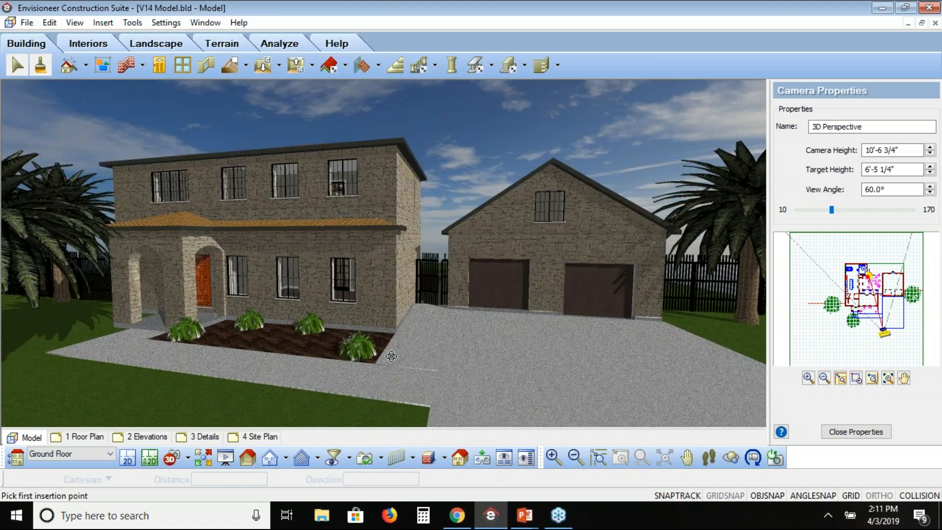
drag(392, 356, 392, 367)
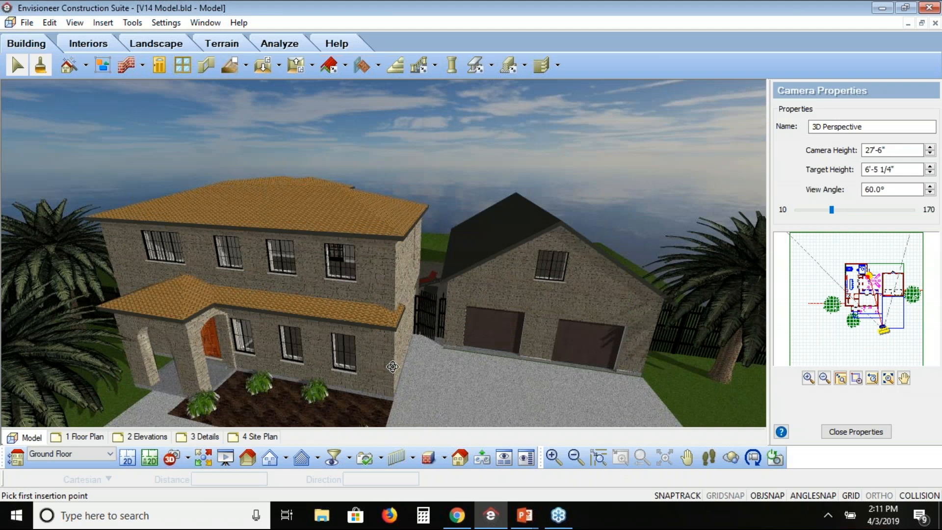
drag(393, 366, 384, 280)
click(27, 23)
mouse_move(88, 233)
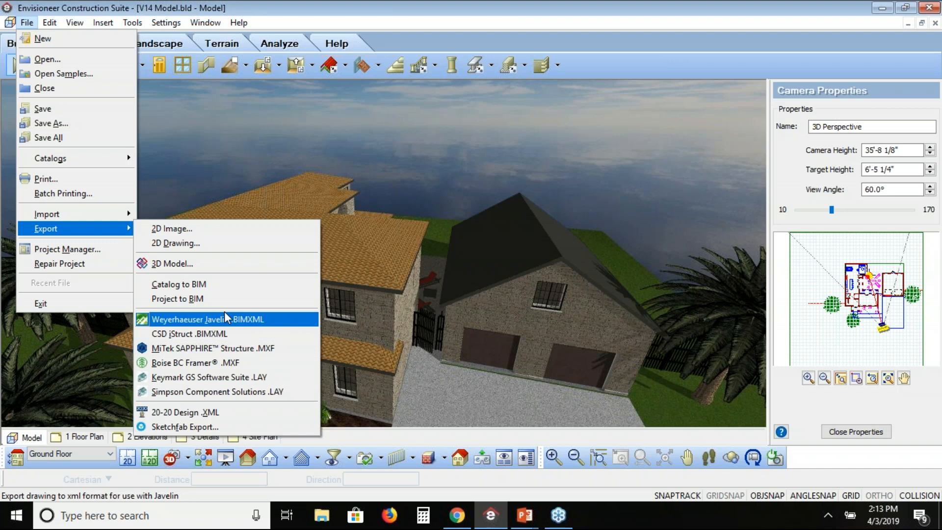
click(225, 318)
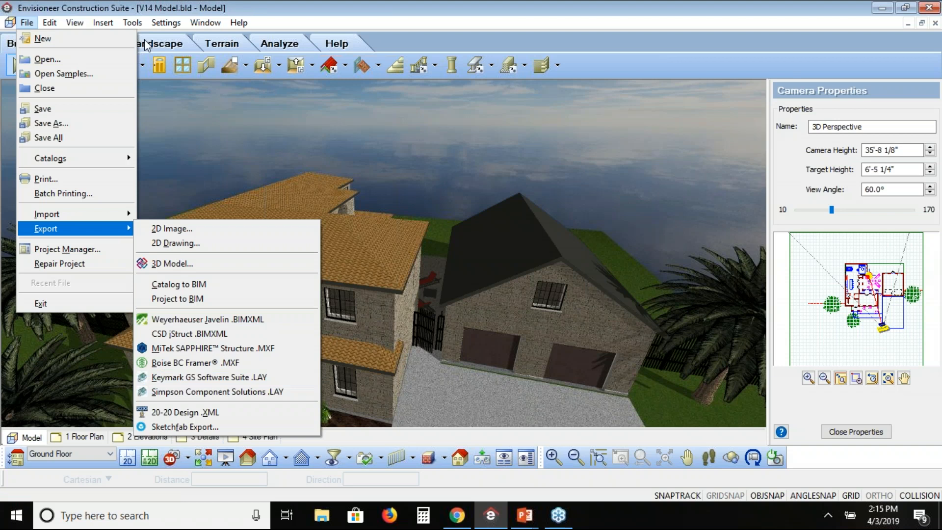
mouse_move(132, 23)
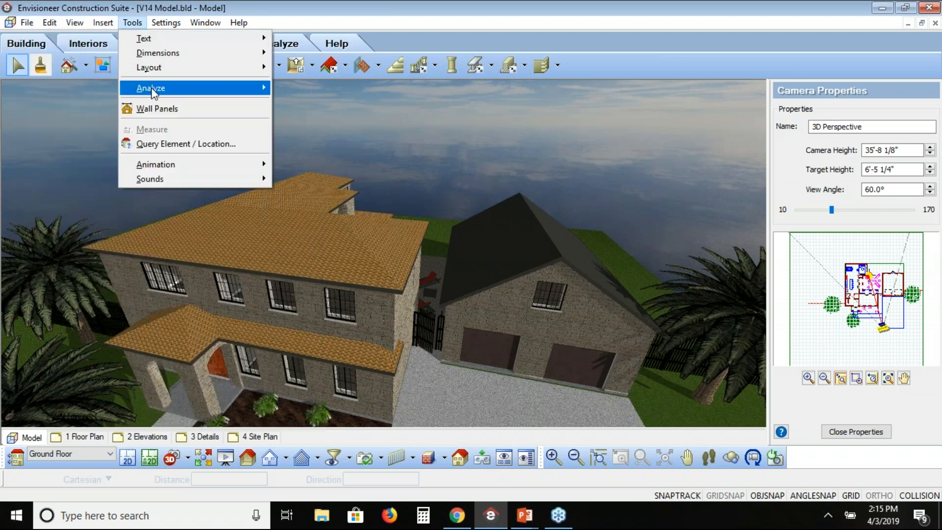
mouse_move(199, 93)
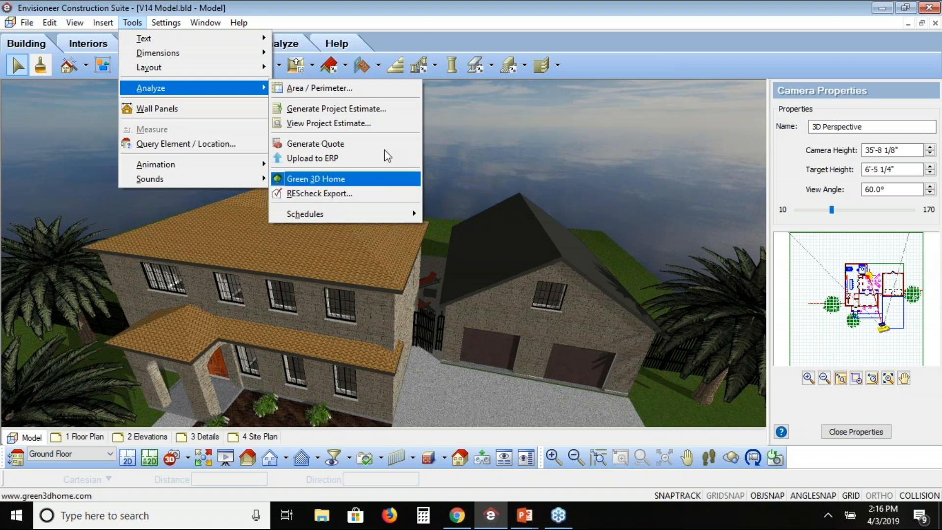
click(666, 65)
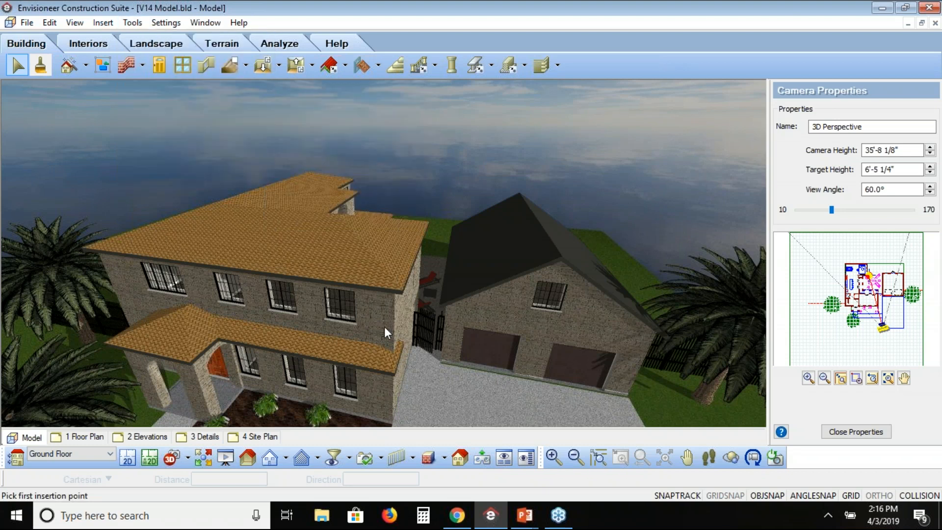
Open the properties of the house's upper front 2x6 Stone Wall and examine its energy settings, including the Cavity R-Value.
click(381, 324)
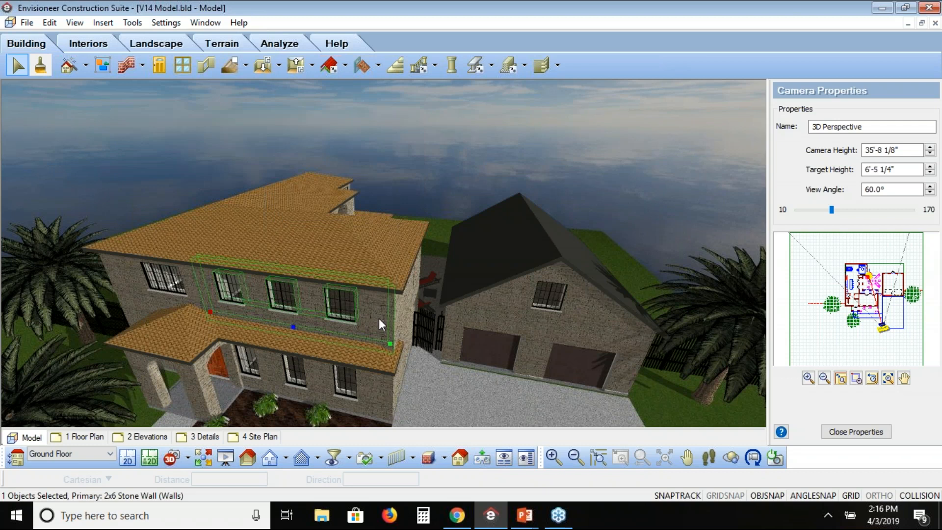
right_click(381, 324)
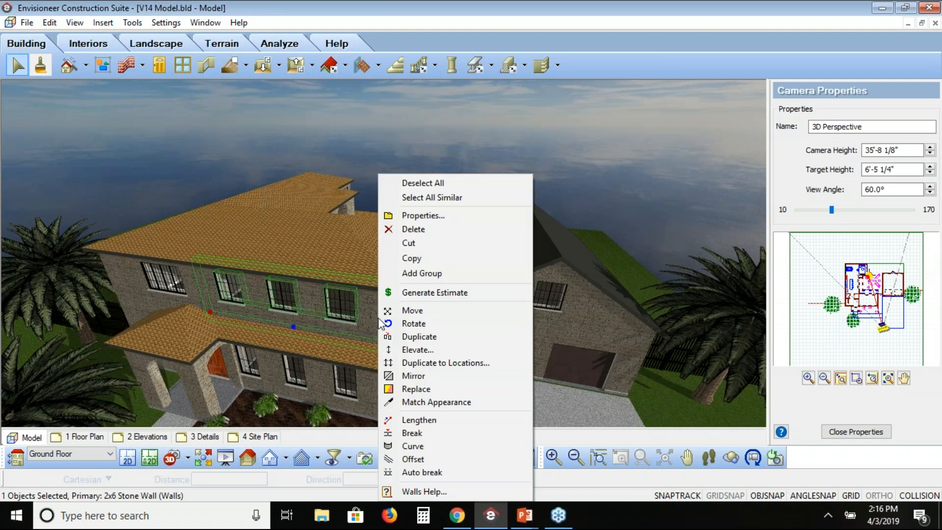
click(430, 216)
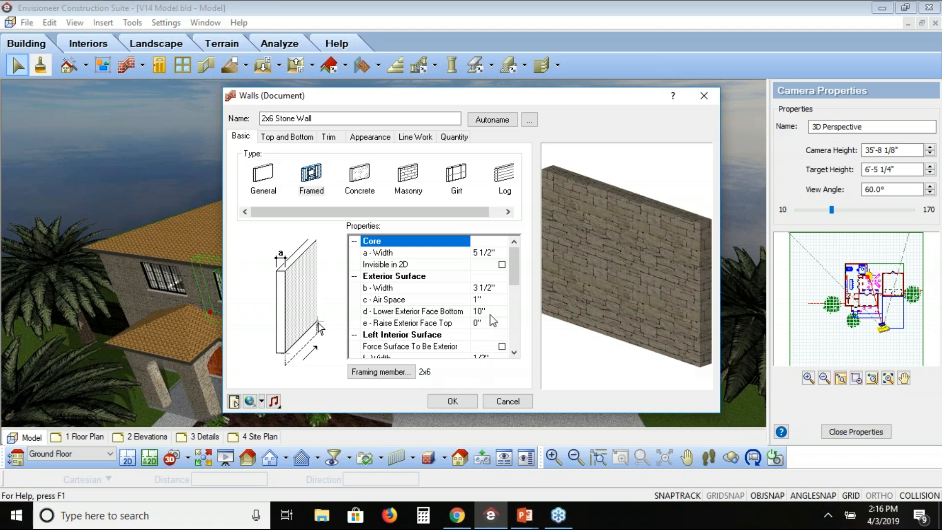
drag(512, 256, 513, 292)
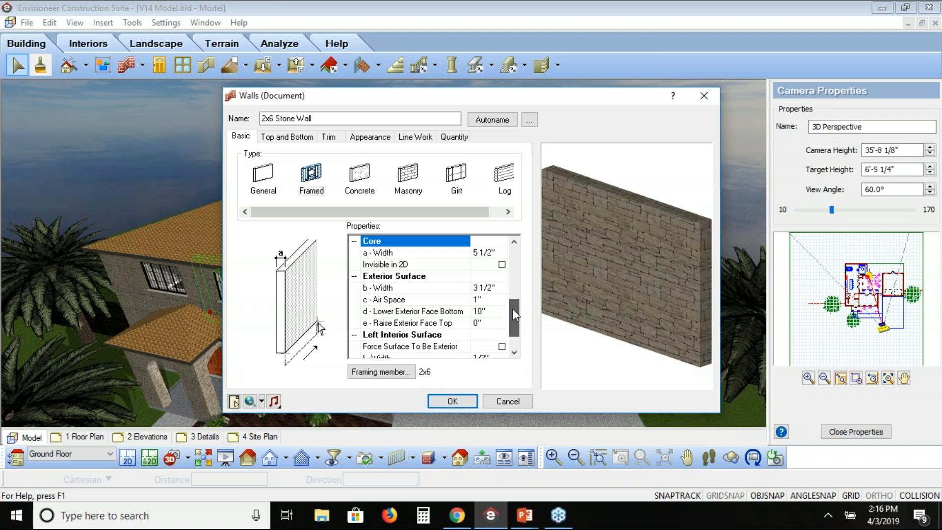
drag(519, 332, 518, 332)
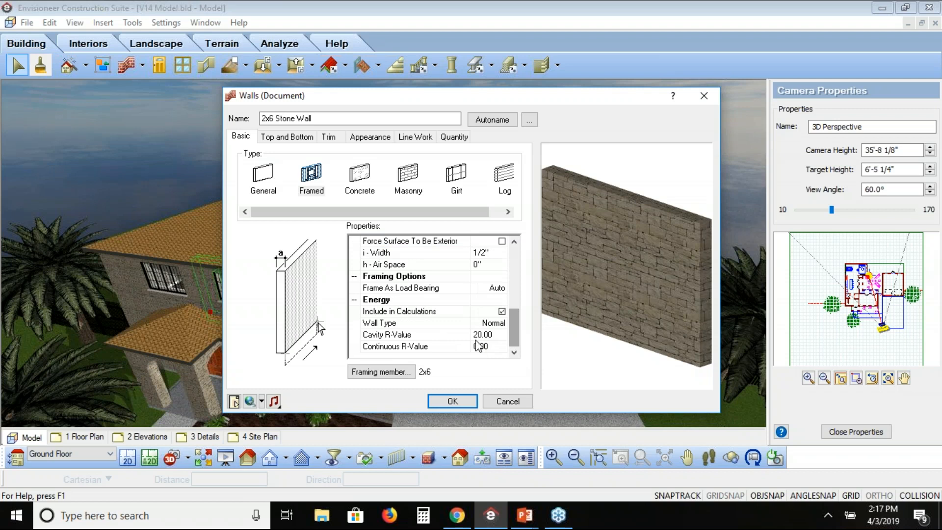
click(410, 338)
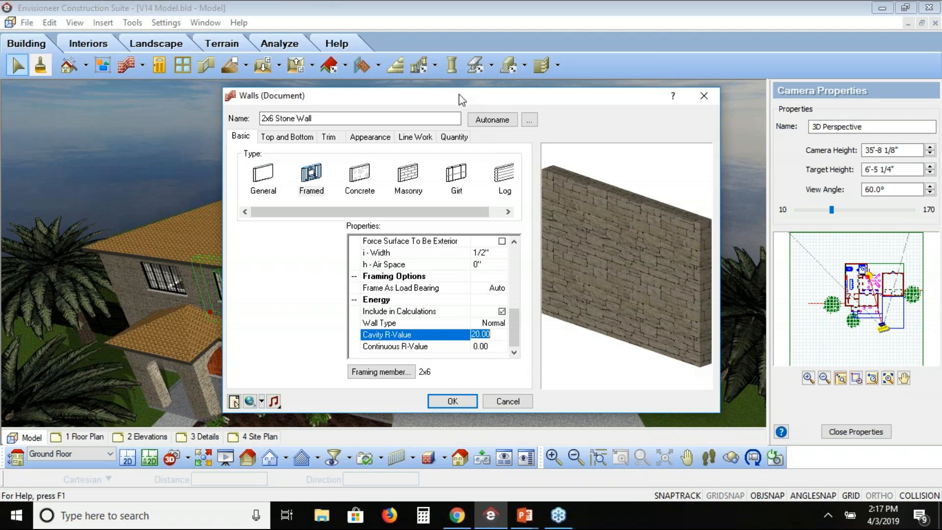
Review the stone wall's quantity information and material assemblies, and close its properties without changes.
click(454, 138)
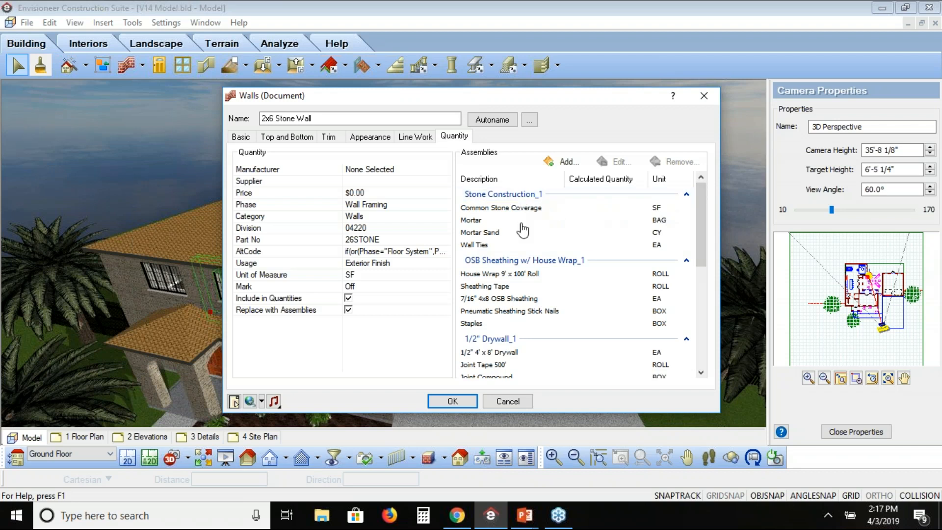
mouse_move(698, 229)
mouse_down()
mouse_move(700, 329)
mouse_move(710, 228)
mouse_up()
key(Tab)
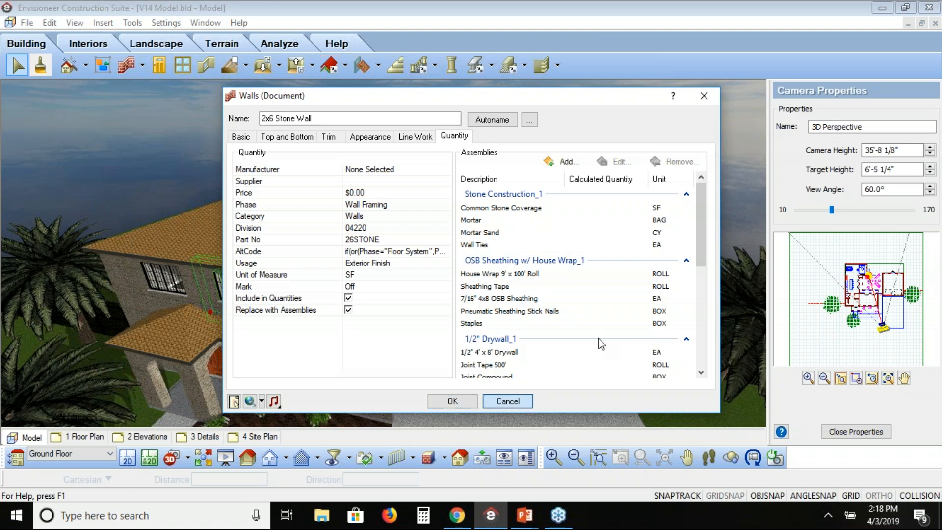
key(Return)
Generate the project estimate in an enlarged window and show the quantity report in the Quote Generator format.
click(141, 25)
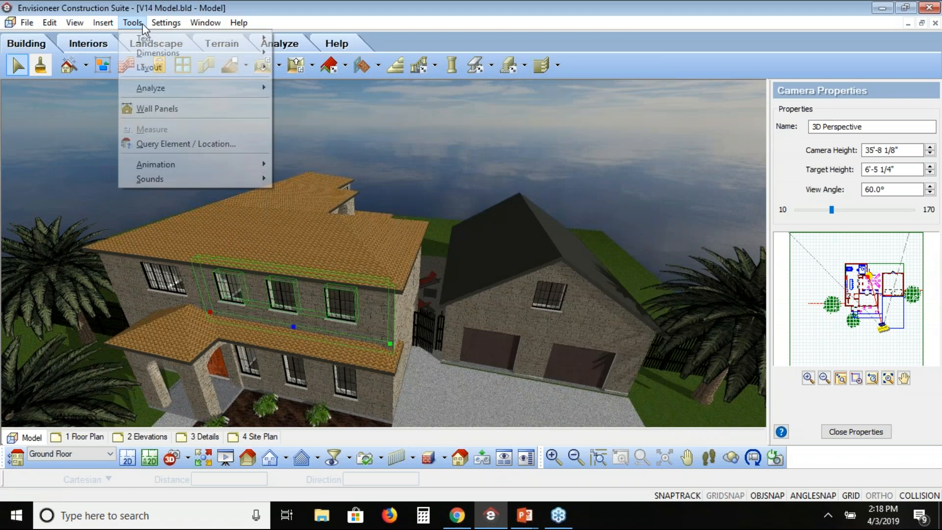
mouse_move(196, 88)
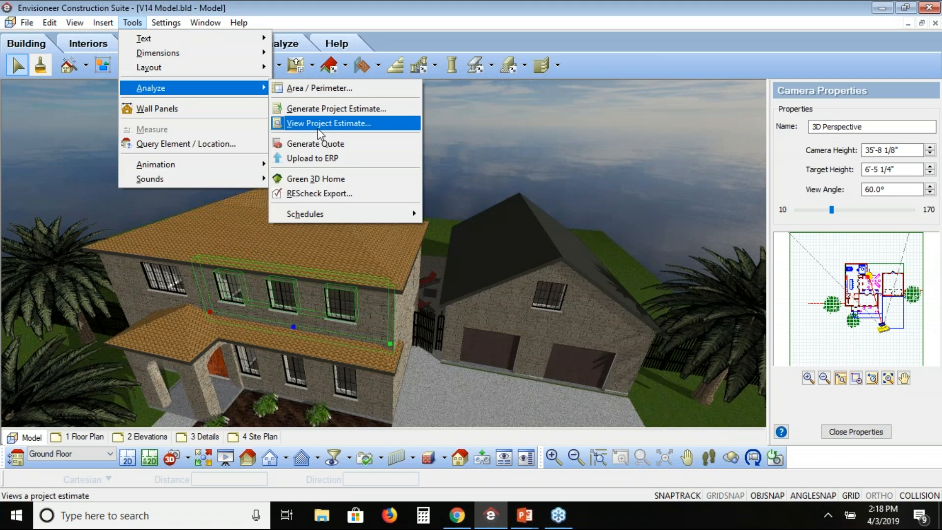
click(318, 128)
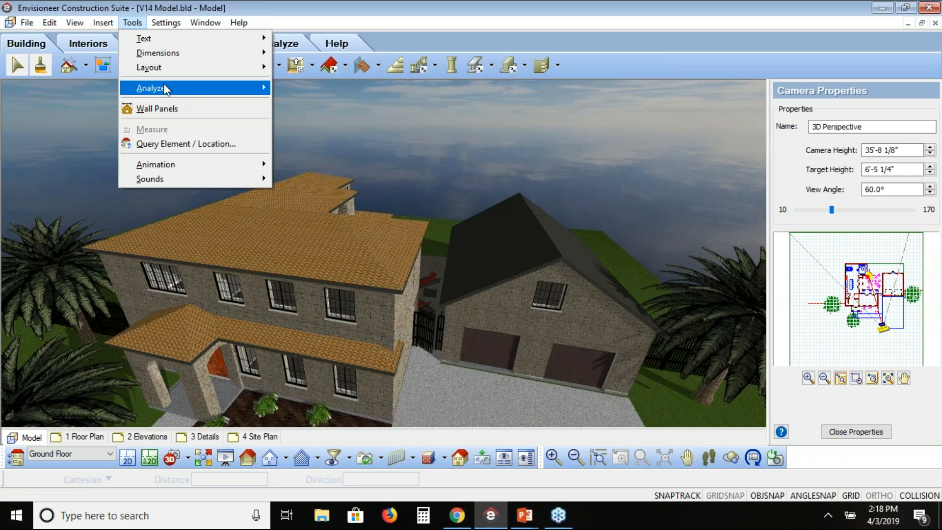
click(337, 114)
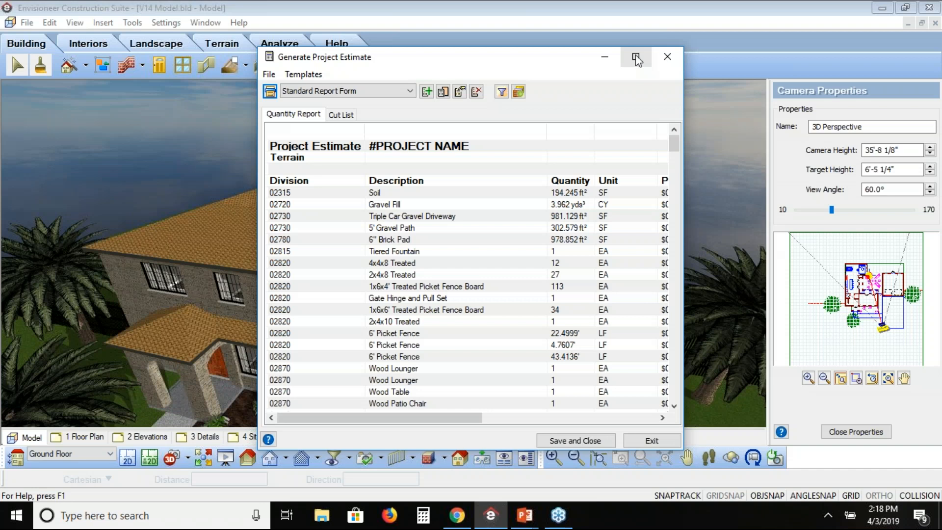
click(637, 57)
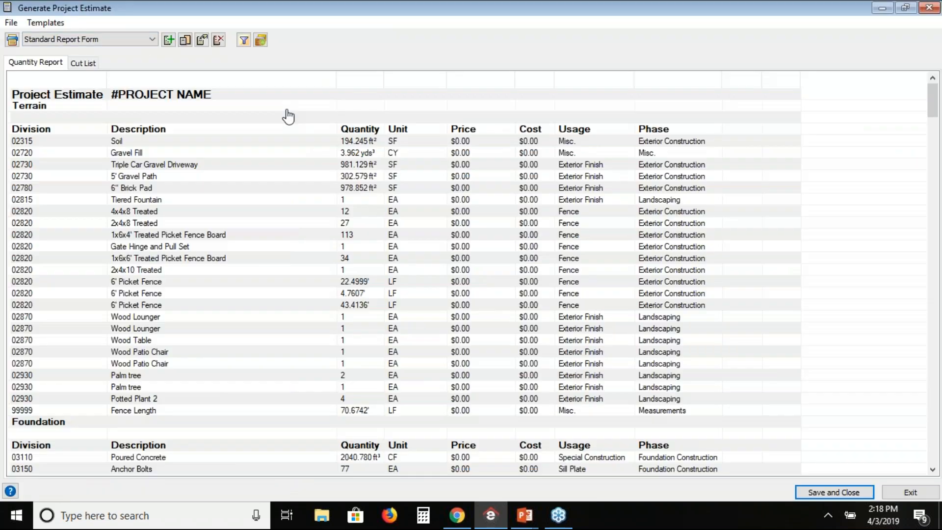
click(151, 39)
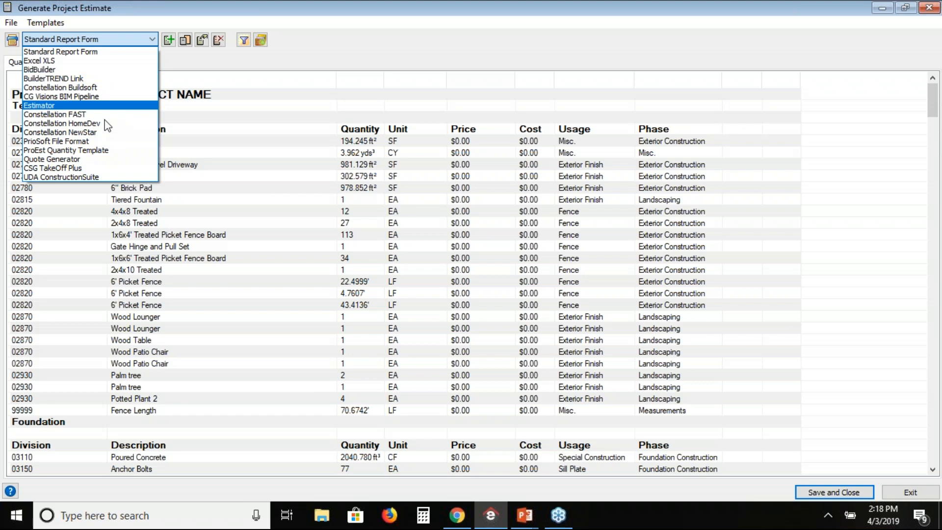
click(105, 158)
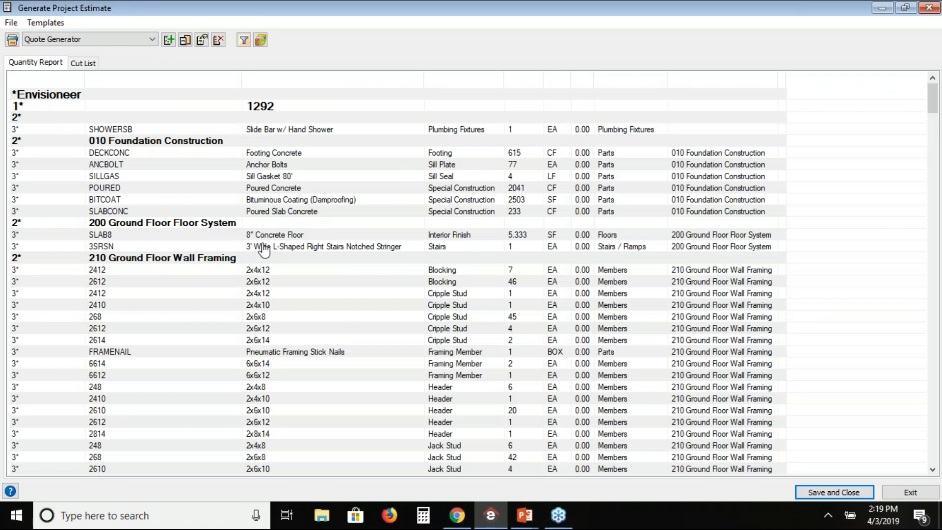
Examine the line items under 010 Foundation Construction in the quantity report and close the estimate without saving.
click(178, 144)
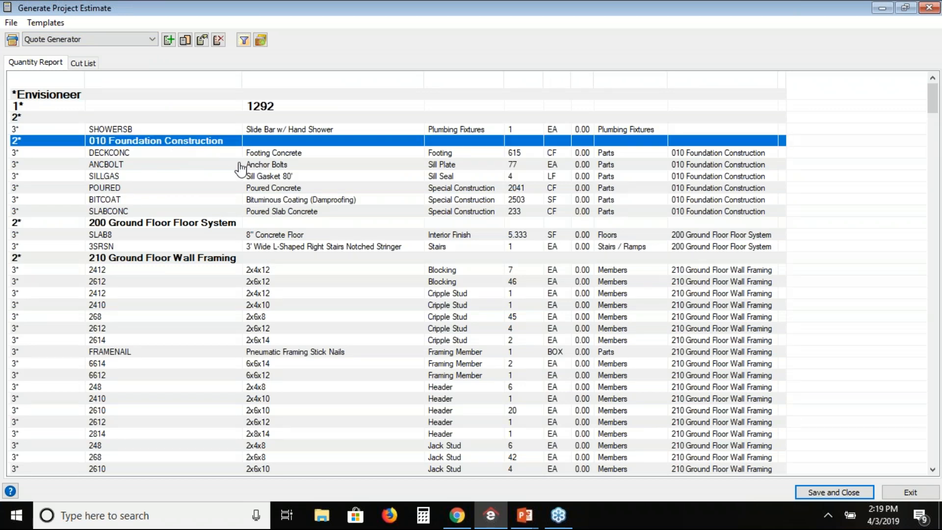
key(Down)
key(Down)
key(Down)
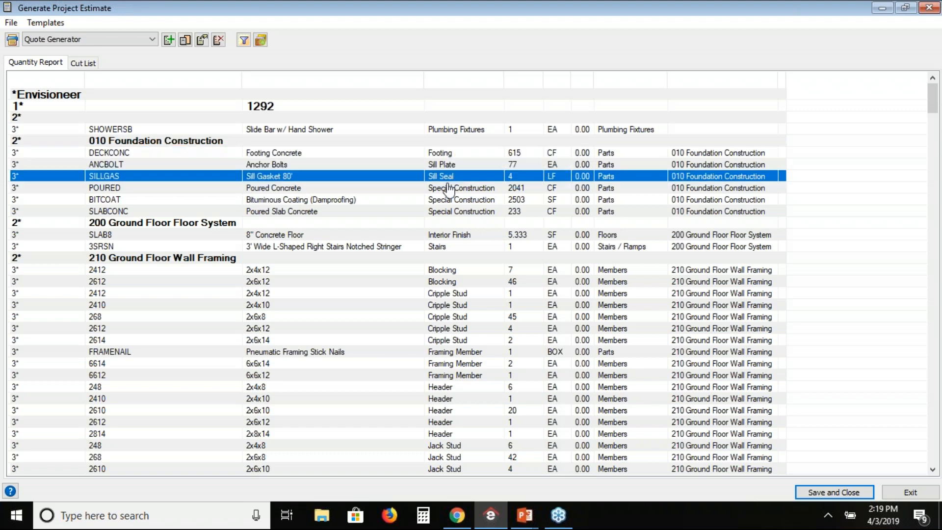
key(Down)
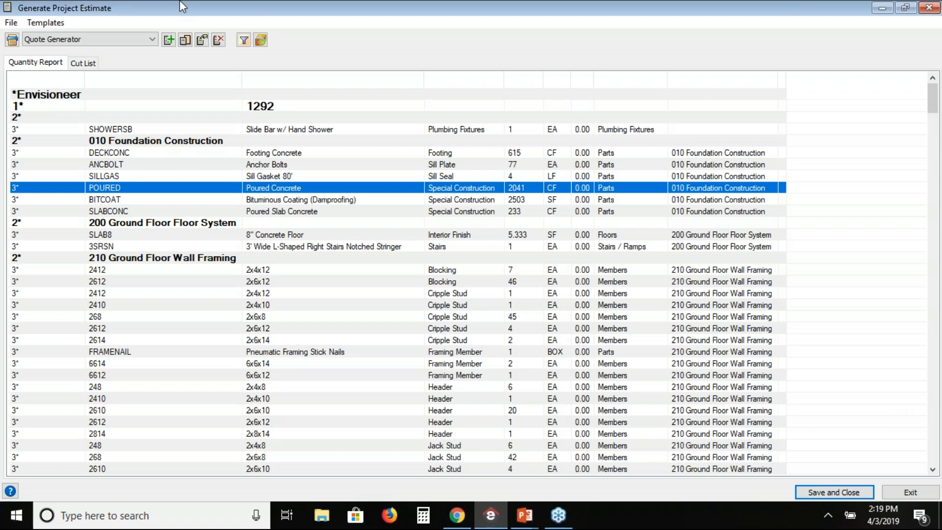
click(930, 11)
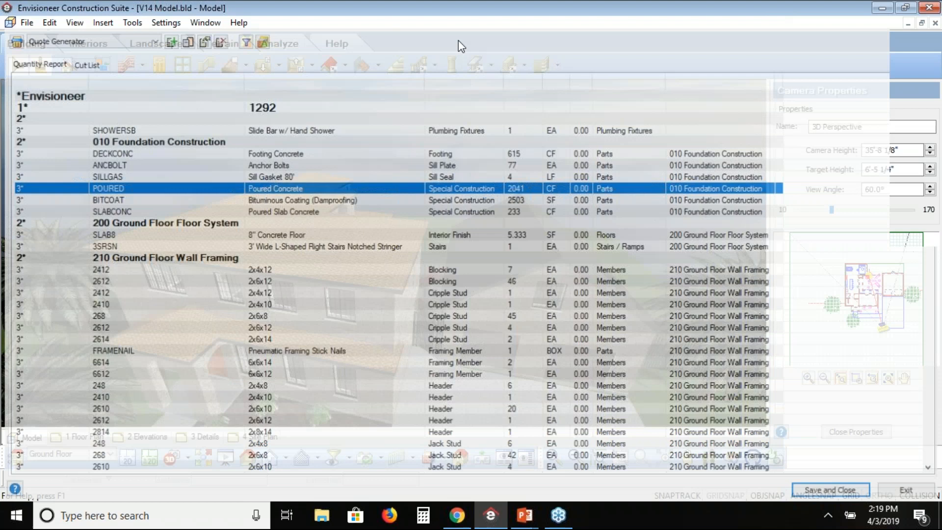
Insert ground floor wall panel 13 into the project as a drawing sheet and close the wall panel list.
click(133, 23)
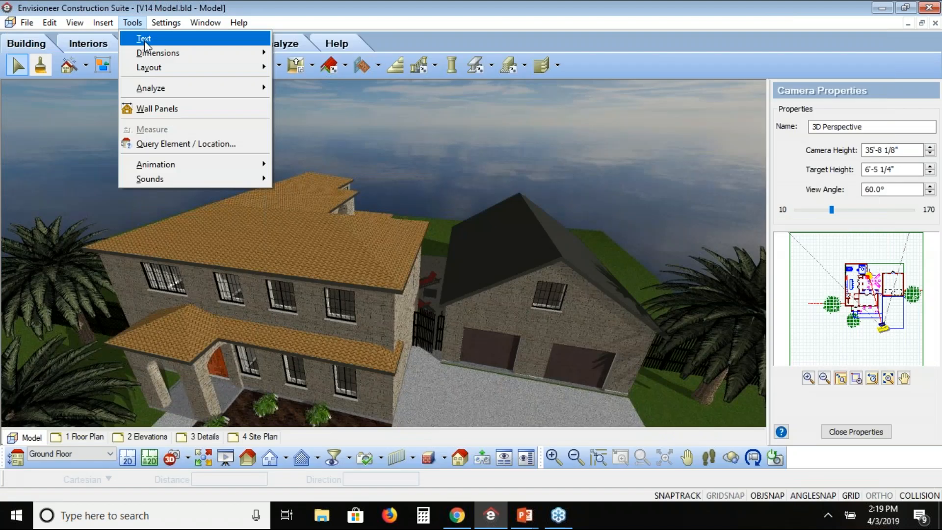
mouse_move(196, 88)
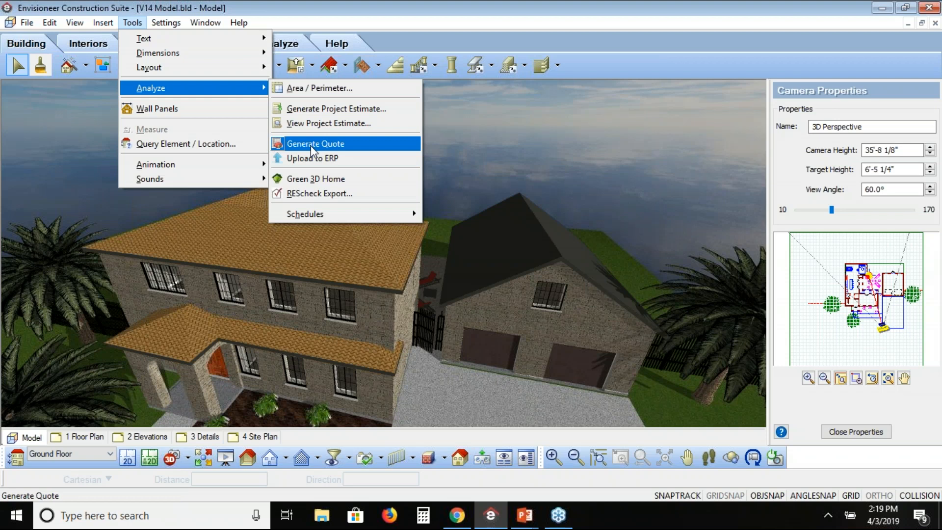
click(216, 118)
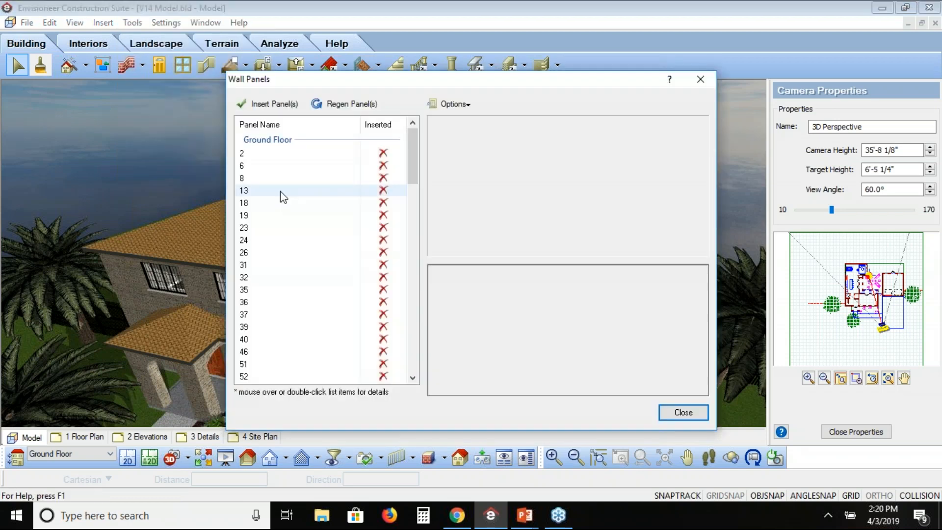
click(284, 197)
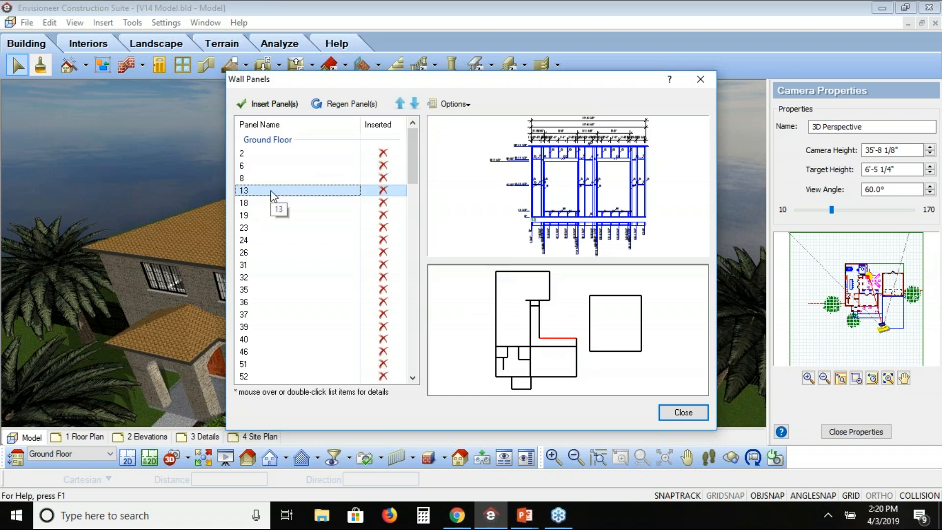
click(283, 106)
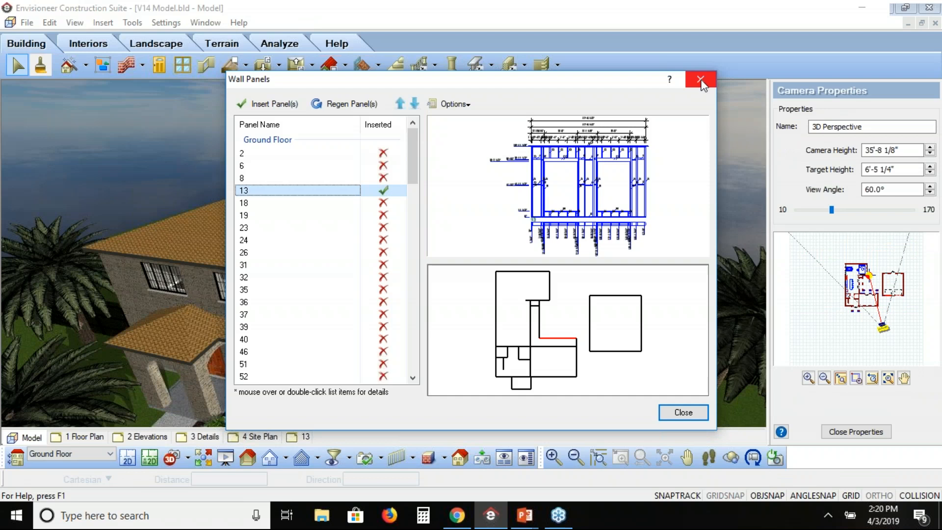
click(701, 80)
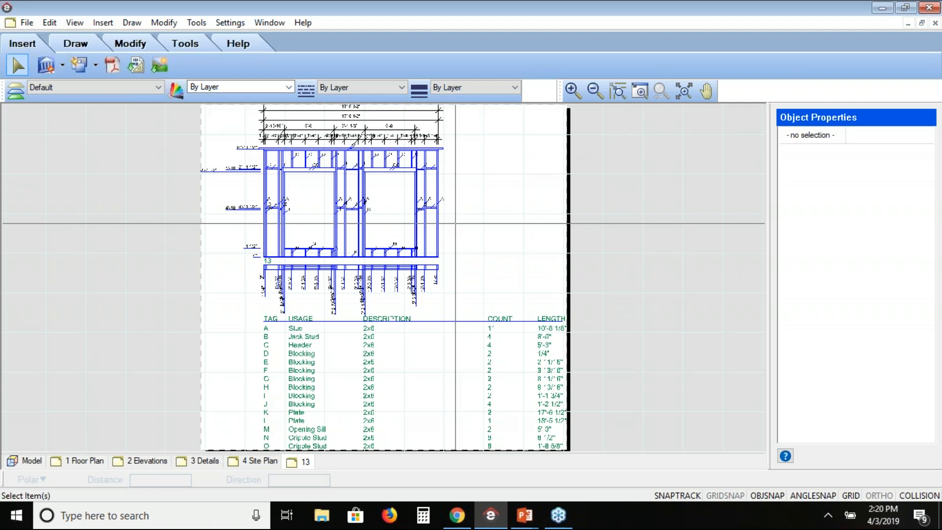
Examine panel 13's framing layout, stud spacing dimensions, and the tag, usage, description, count and length columns of its material table.
scroll(319, 302, up, 4)
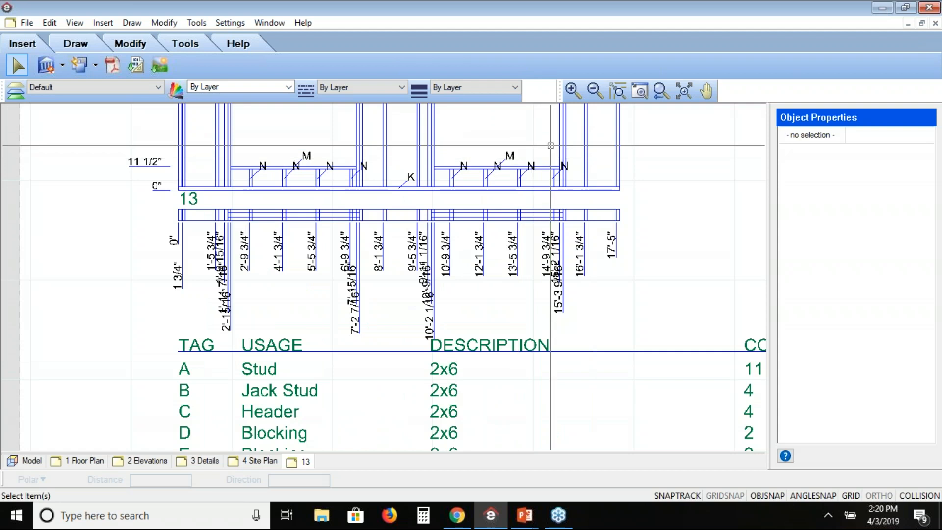
click(702, 93)
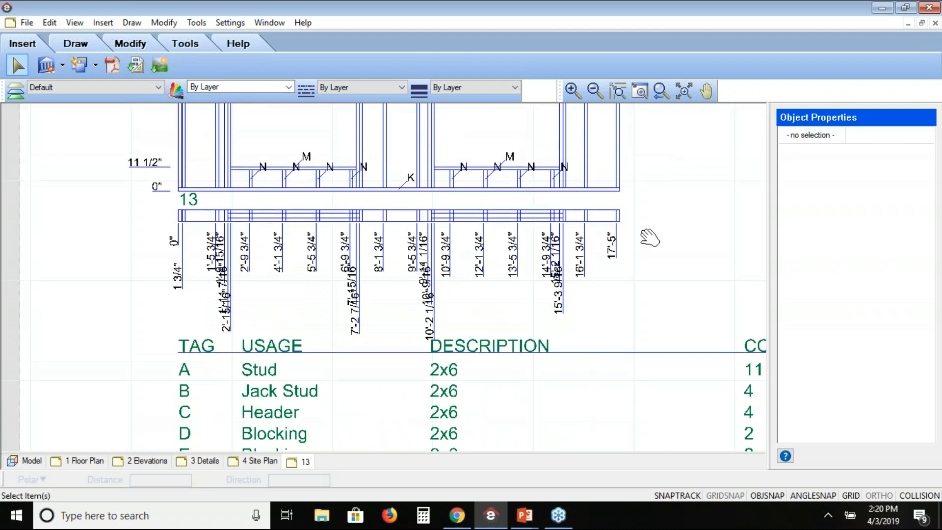
drag(650, 238, 643, 382)
drag(391, 432, 393, 236)
drag(562, 365, 396, 363)
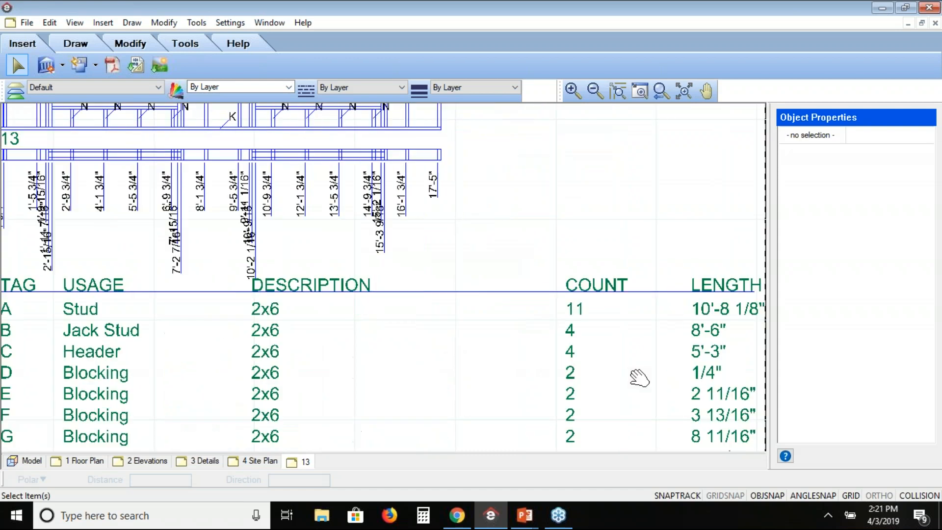
mouse_move(639, 378)
mouse_down()
mouse_move(560, 406)
mouse_move(525, 320)
mouse_up()
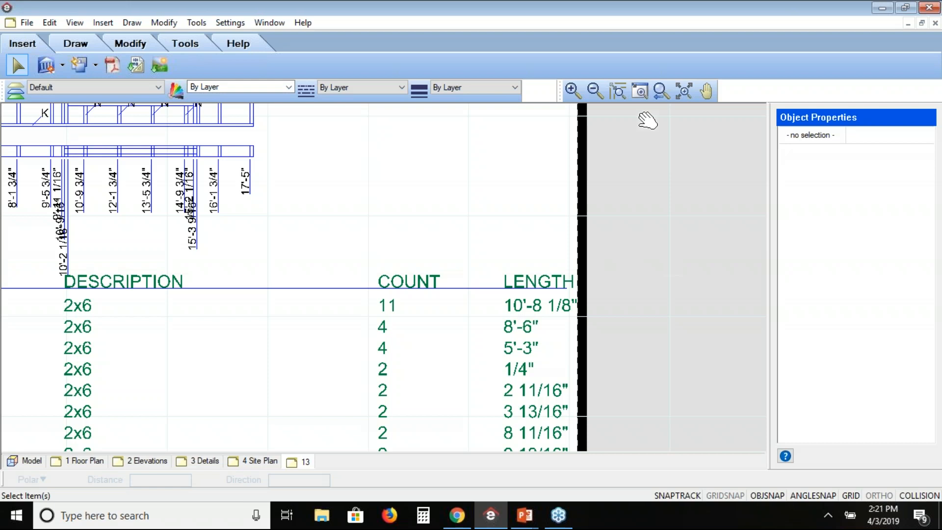
click(659, 93)
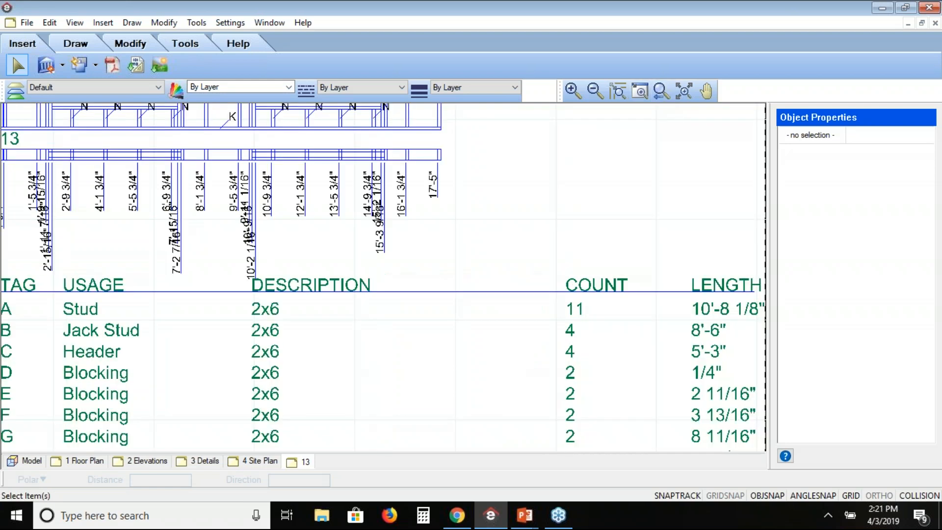
click(655, 96)
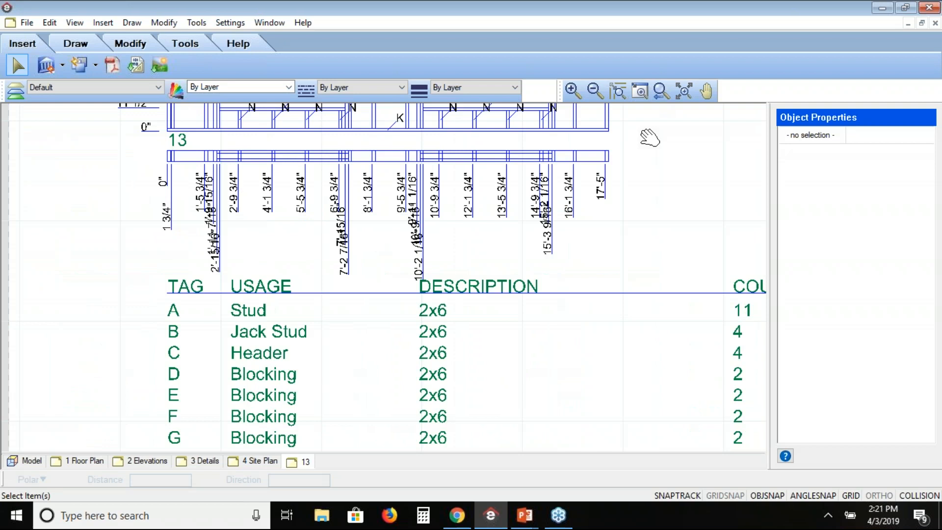
click(660, 93)
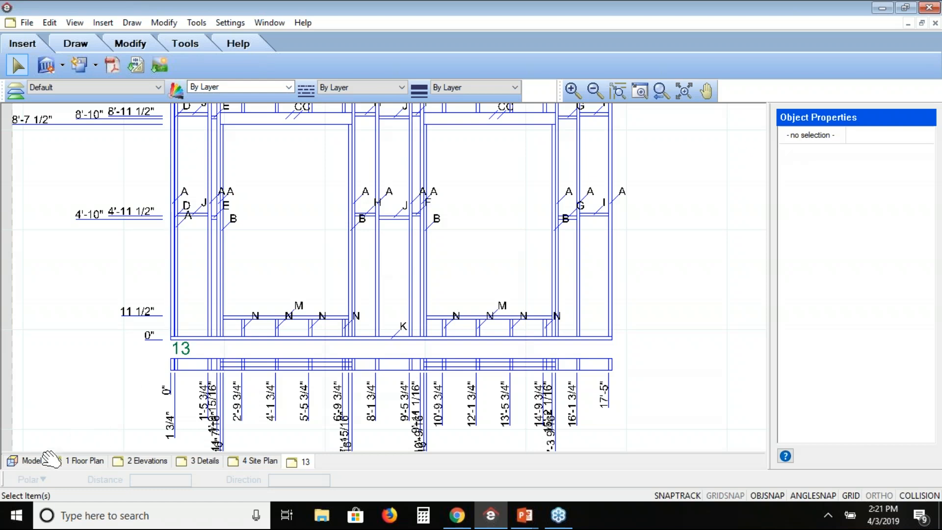
Return to the house model and show it from the Kitchen camera.
click(30, 463)
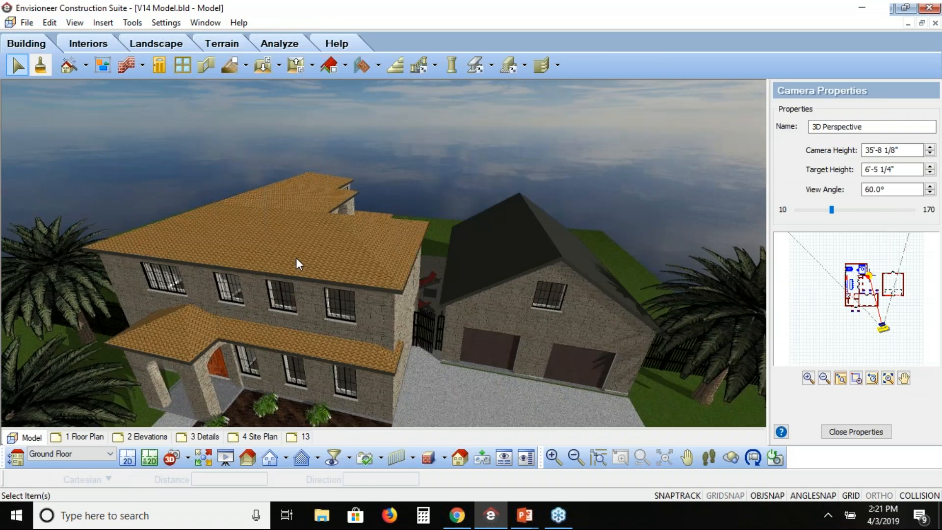
click(188, 458)
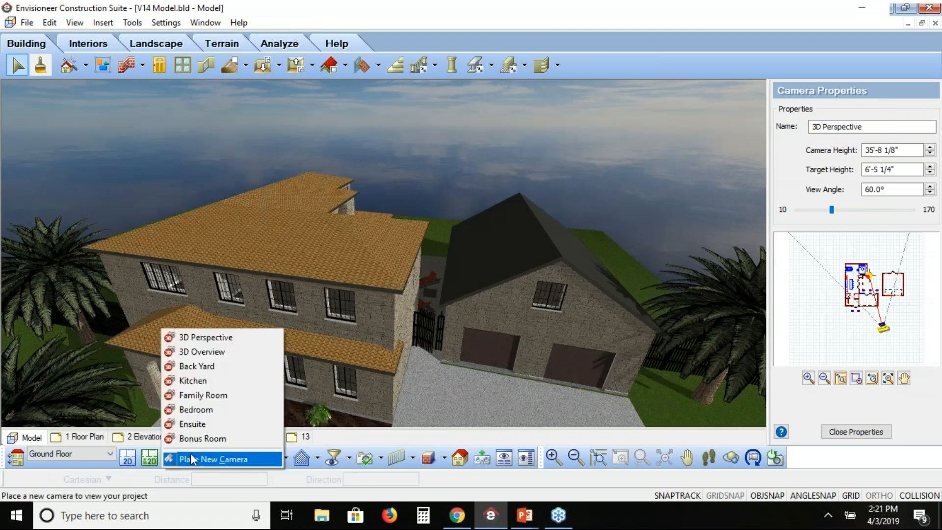
click(190, 458)
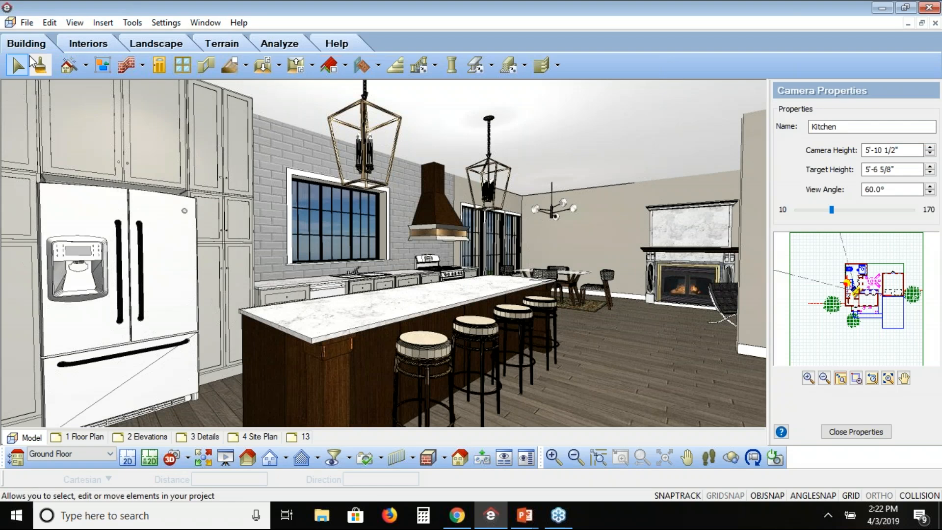
click(78, 46)
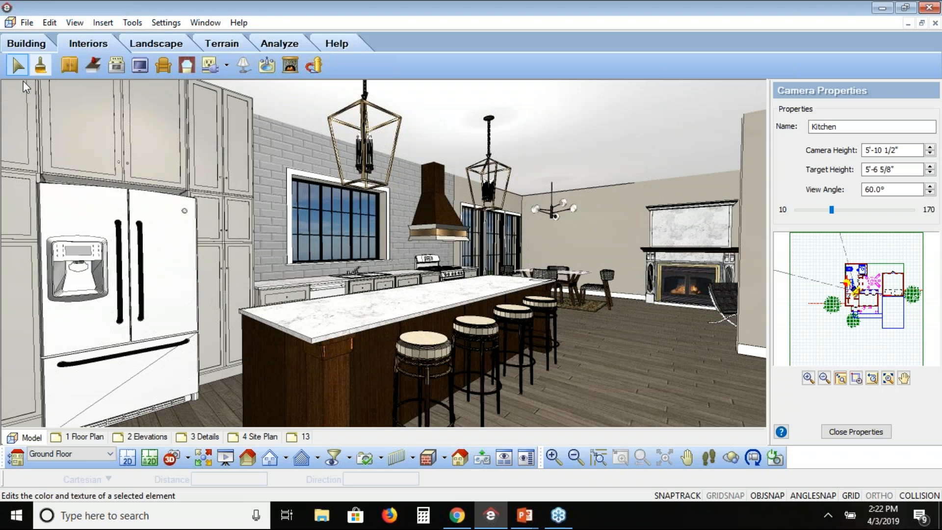
click(22, 44)
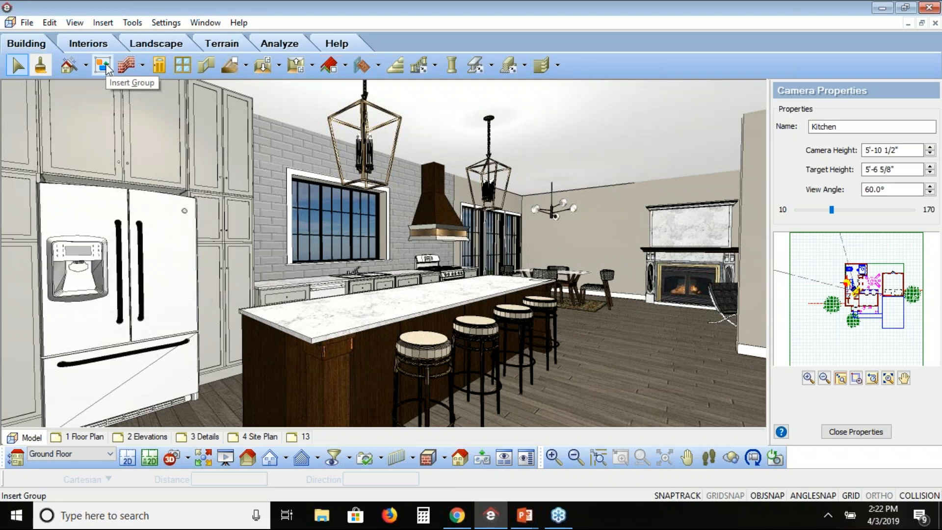
Add the kitchen island's pendant lights, bar stools, cabinets and countertop to the catalog as a group named Cabinet view, and clear the selection.
click(369, 155)
shift+click(483, 327)
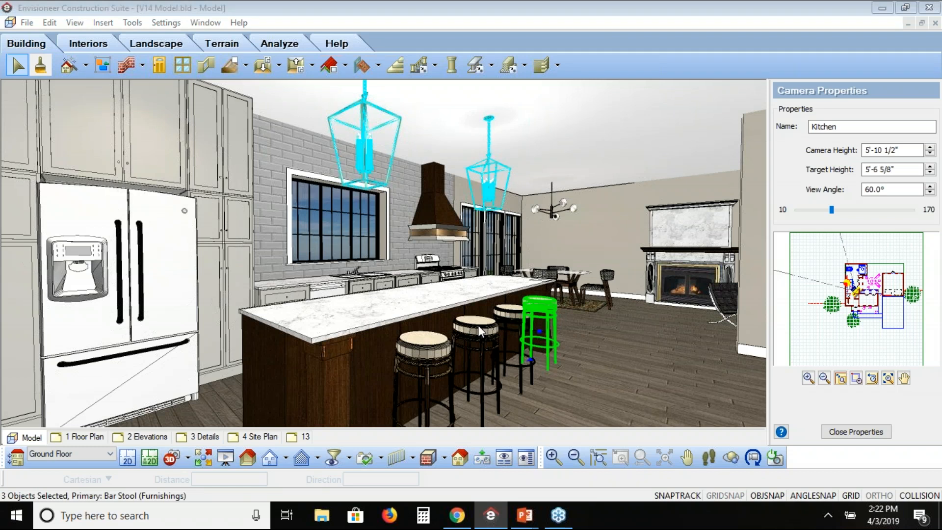
shift+click(478, 325)
shift+click(424, 343)
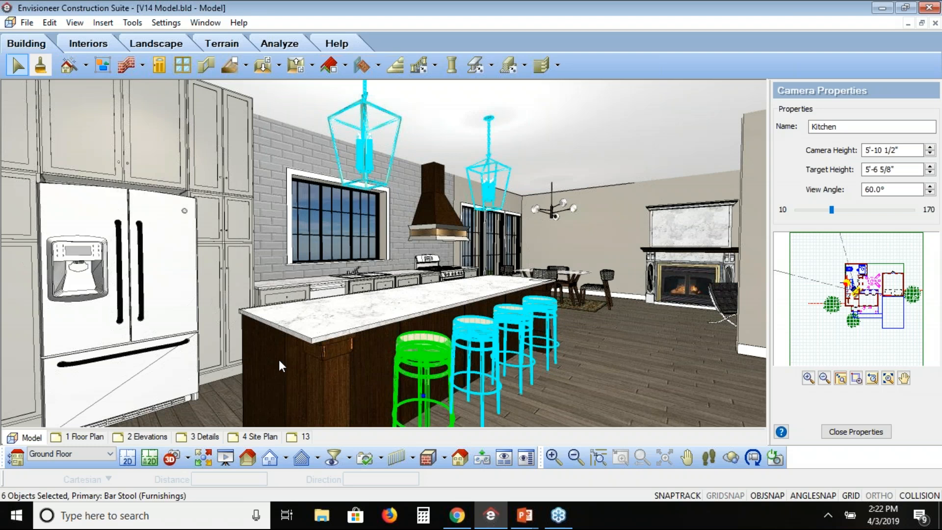
shift+click(279, 360)
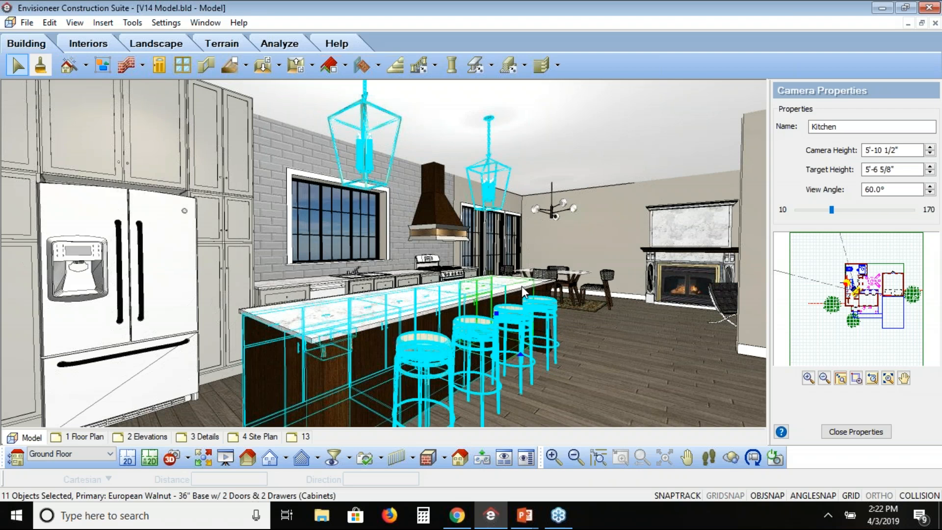
shift+click(523, 287)
right_click(522, 288)
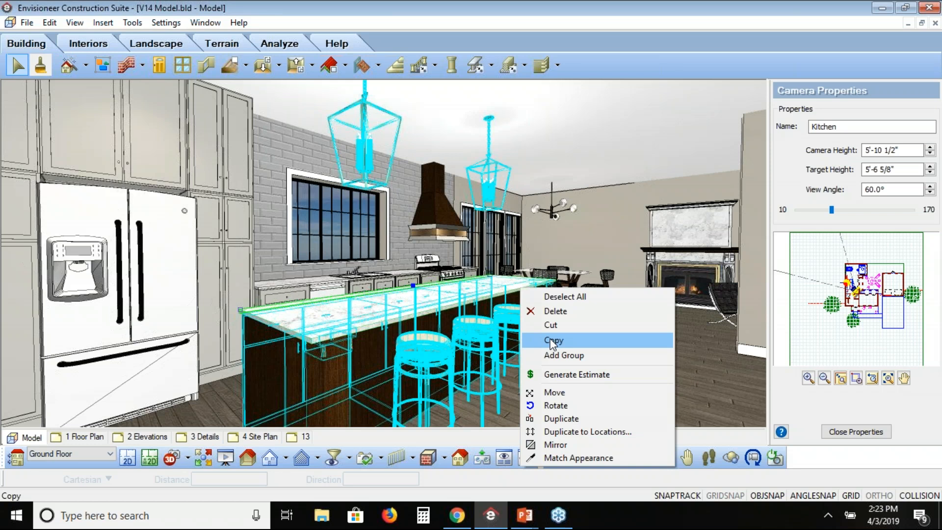
click(552, 354)
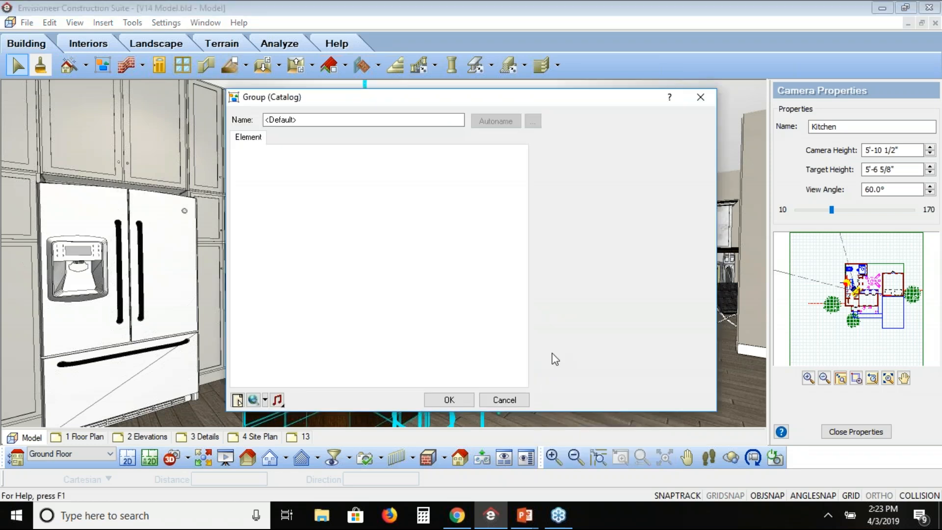
text(Cabinet view)
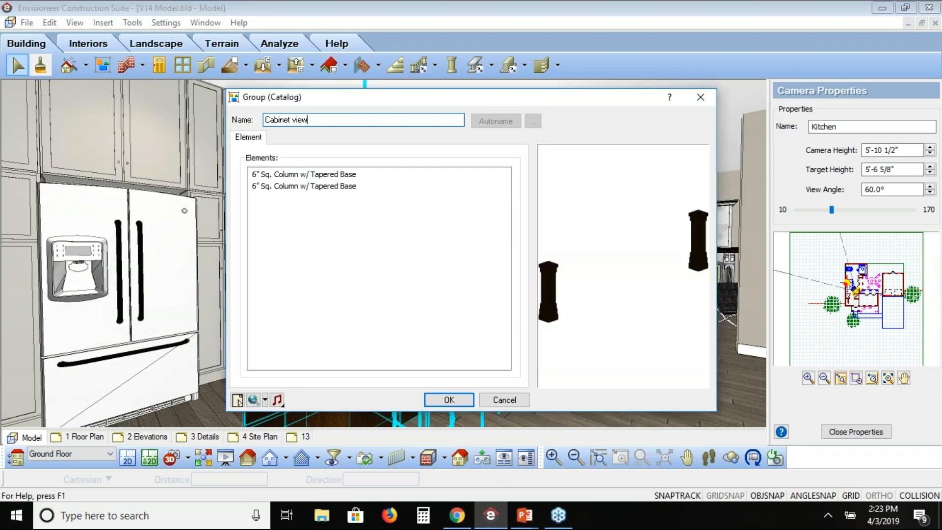
click(467, 402)
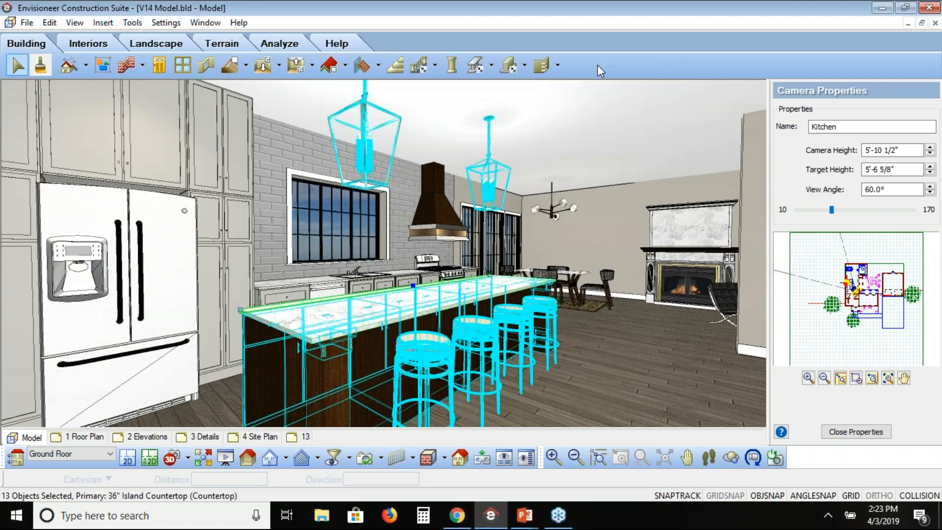
click(14, 65)
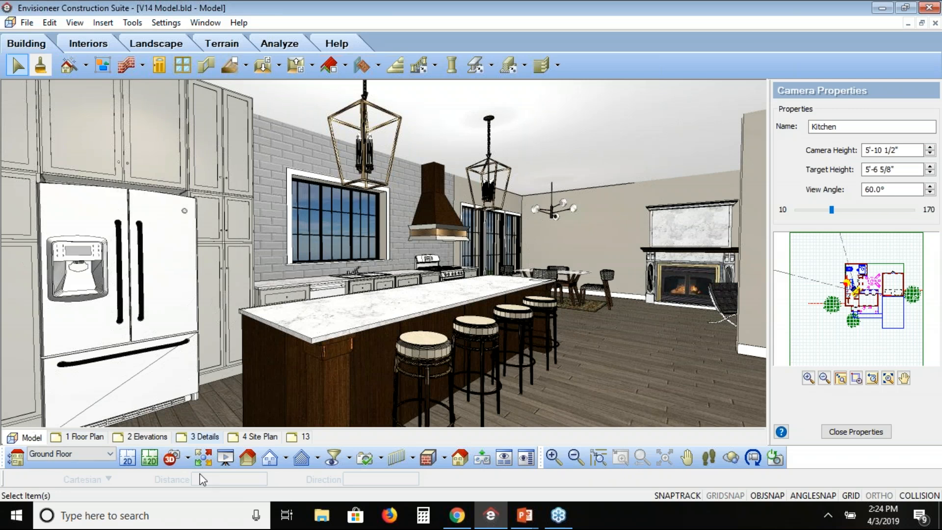
Show the model from the Family Room camera in the Realistic display mode.
click(189, 456)
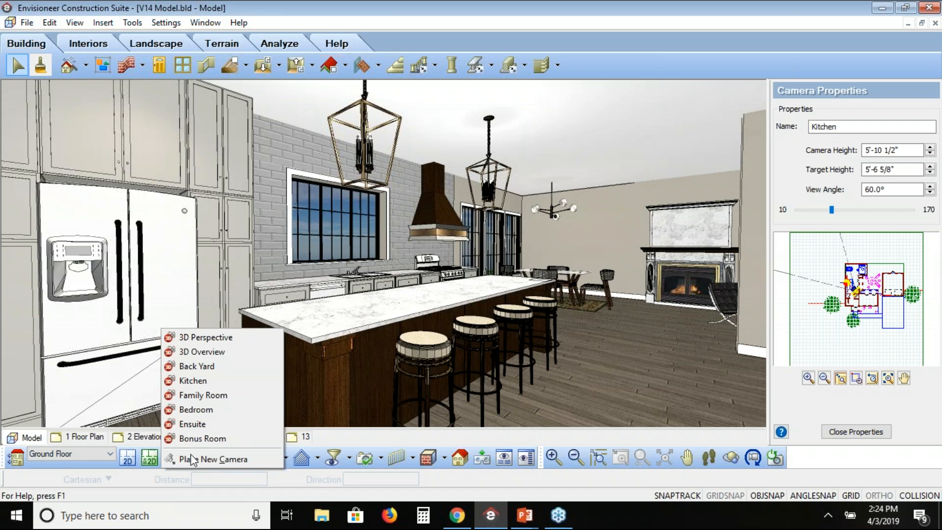
click(198, 396)
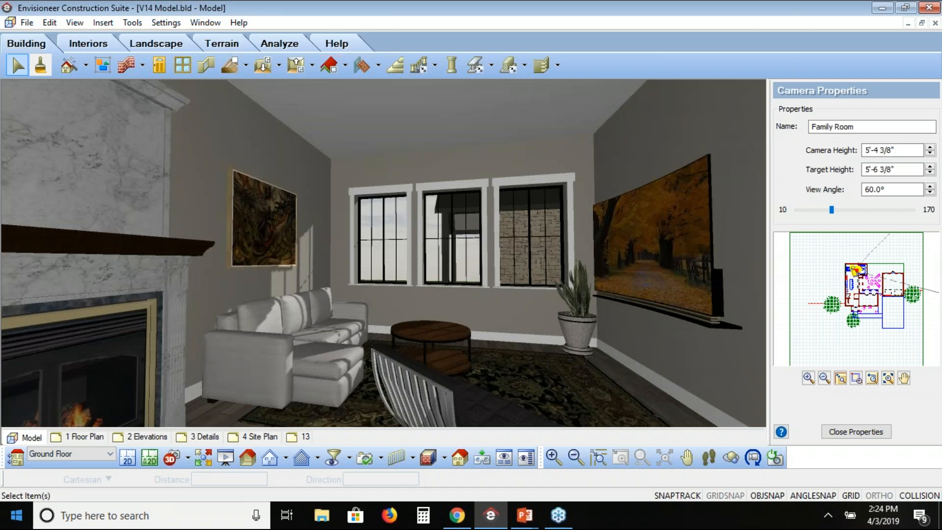
click(444, 459)
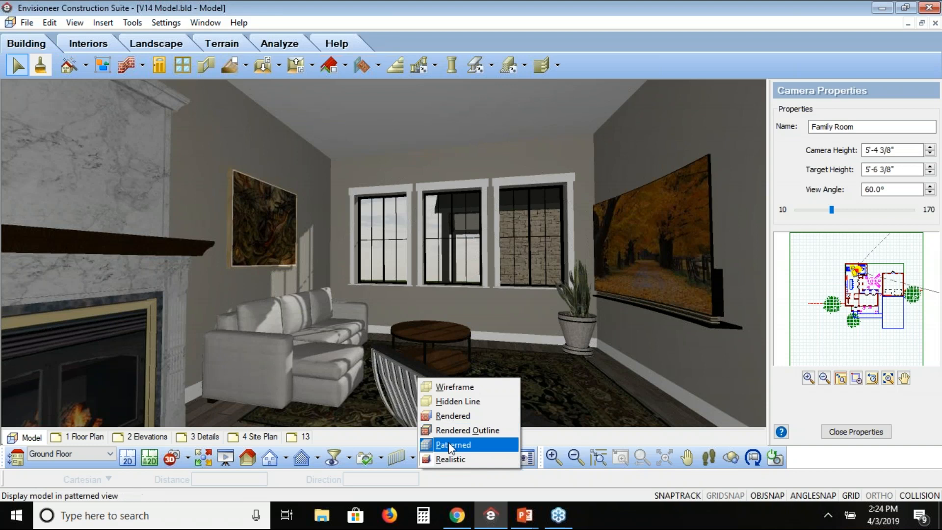
click(447, 458)
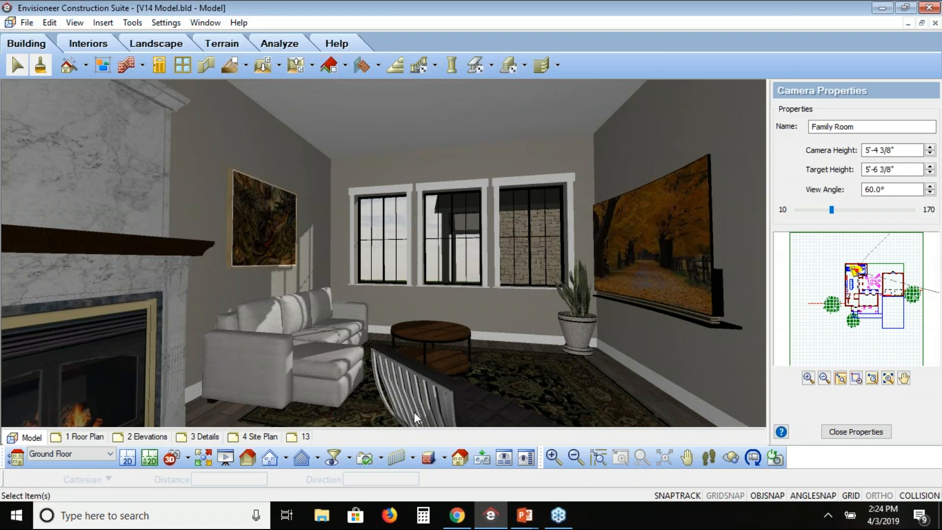
Open the scene properties and examine the date calendar without changing the date.
right_click(400, 252)
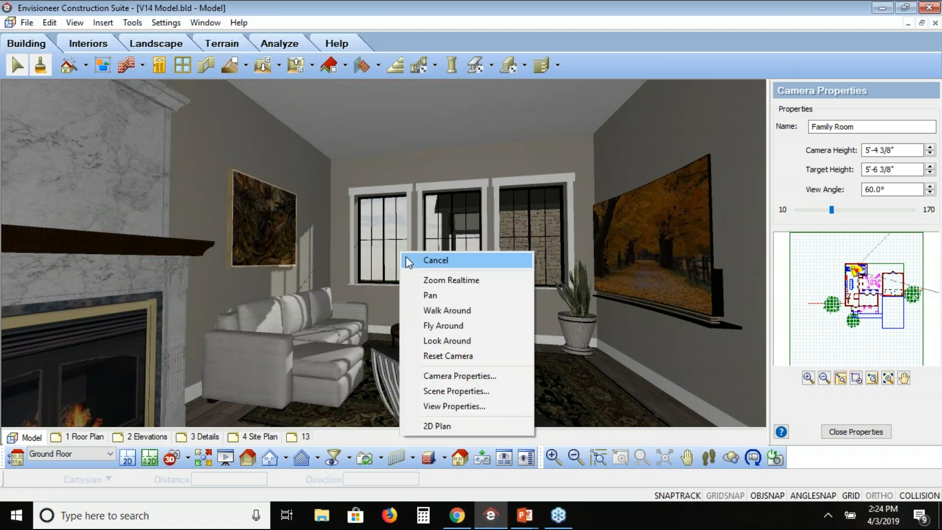
click(411, 261)
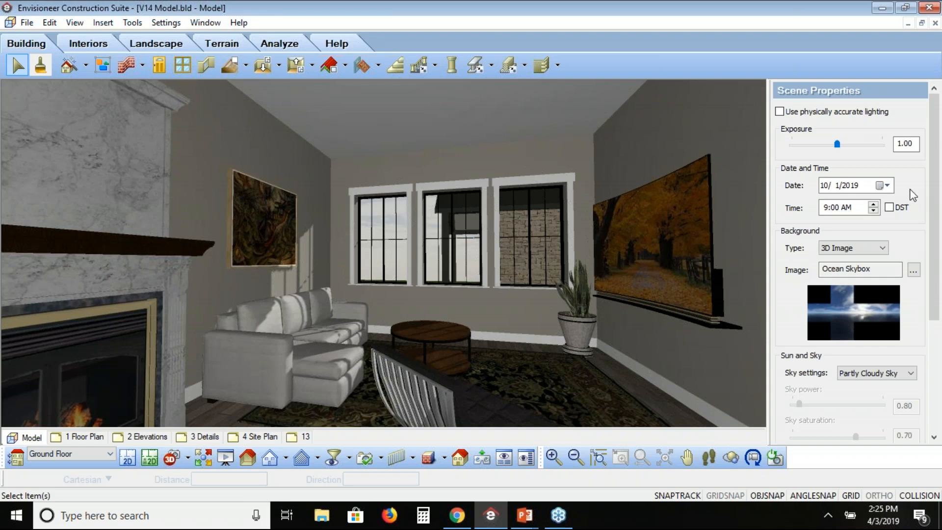
click(882, 186)
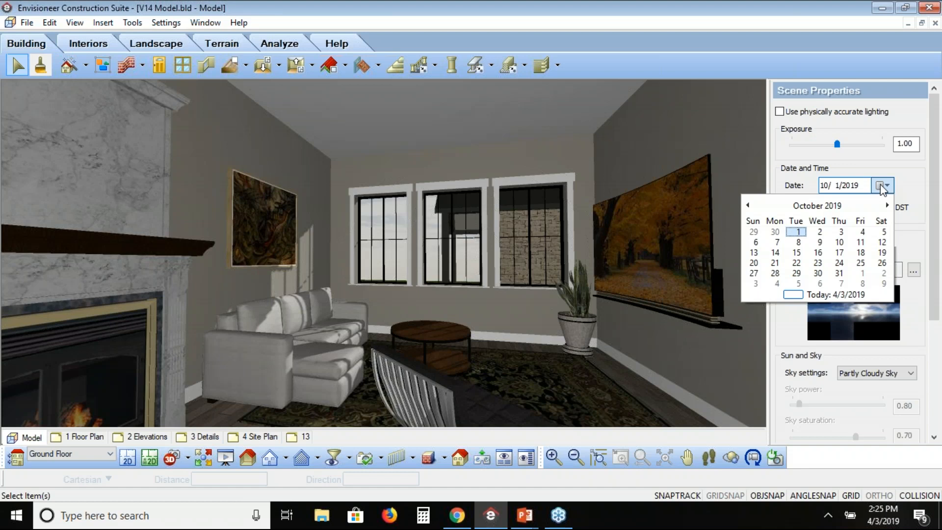
click(882, 187)
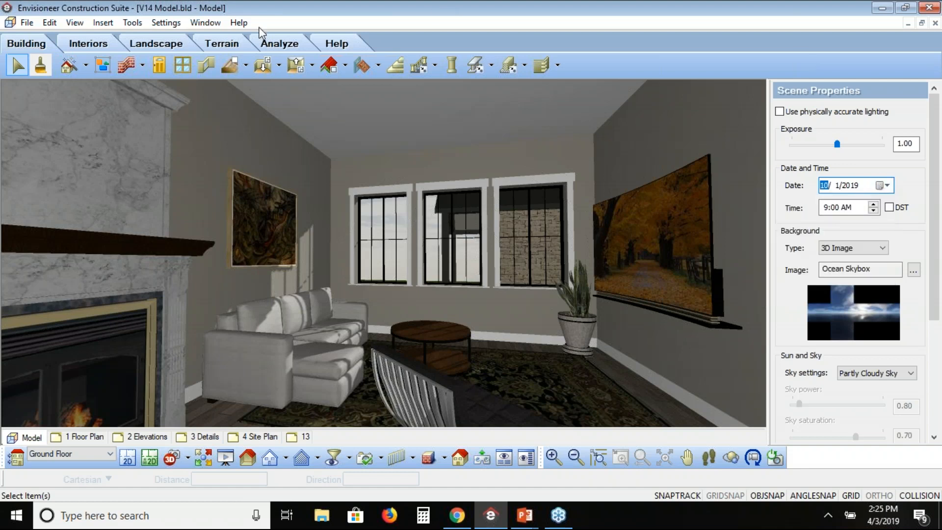
Set the country of the document's global location to USA.
click(166, 25)
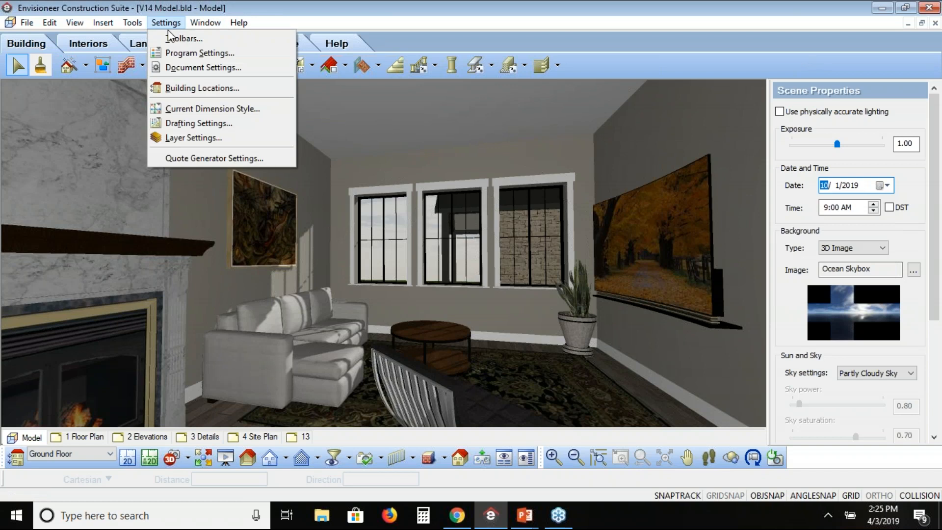
click(185, 69)
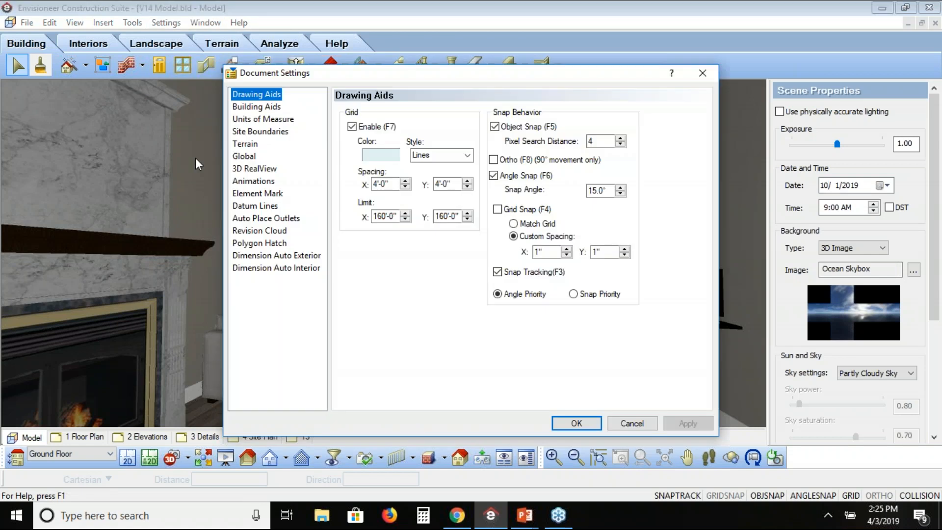
click(244, 156)
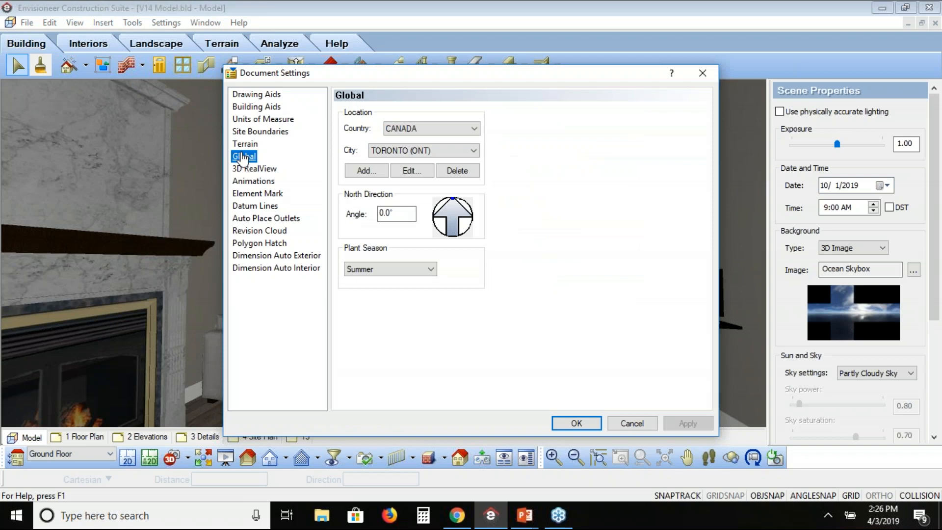
click(473, 129)
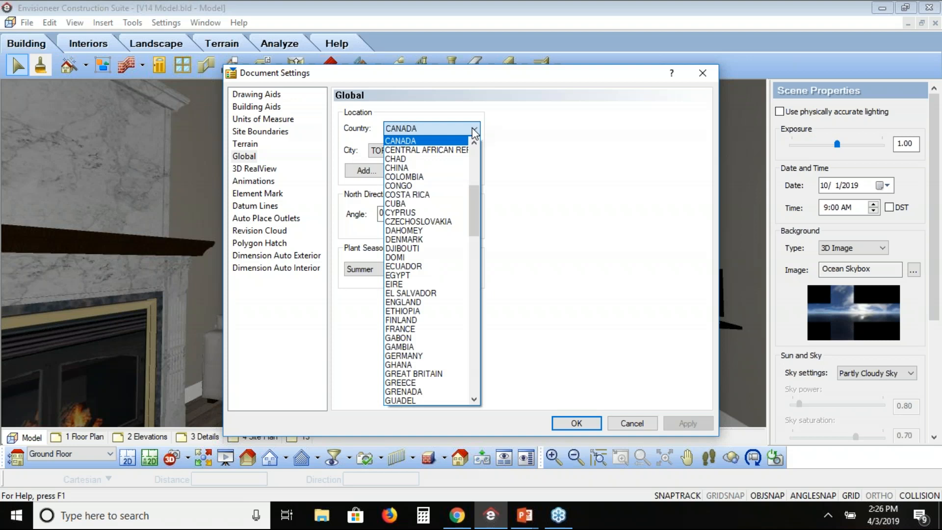
drag(474, 205, 476, 363)
click(447, 336)
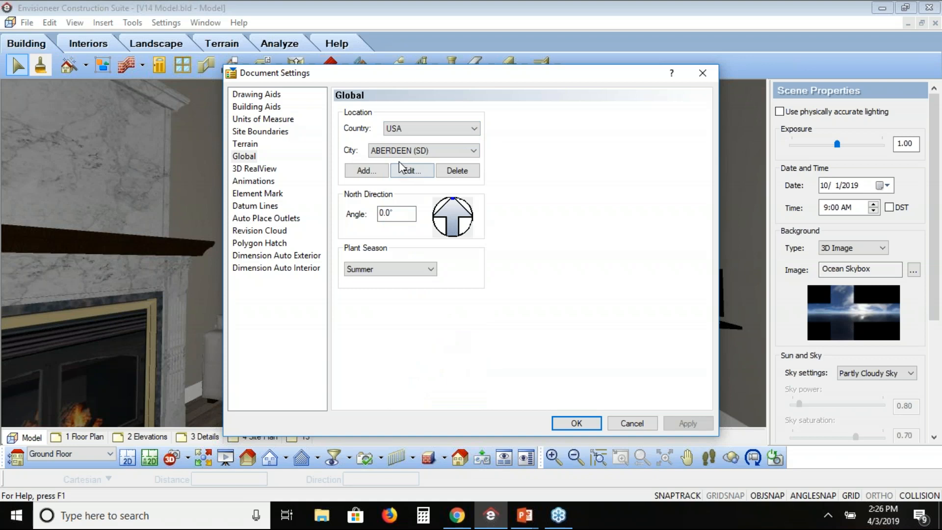
Set the location's city to San Francisco (CA), check its coordinates without adding a new city, and apply the document settings.
click(474, 150)
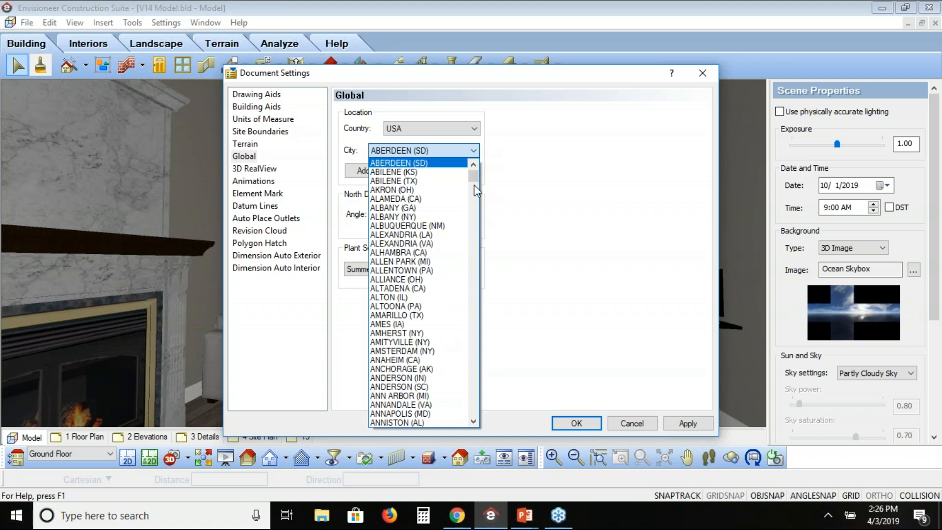
scroll(472, 190, down, 1)
drag(472, 191, 472, 366)
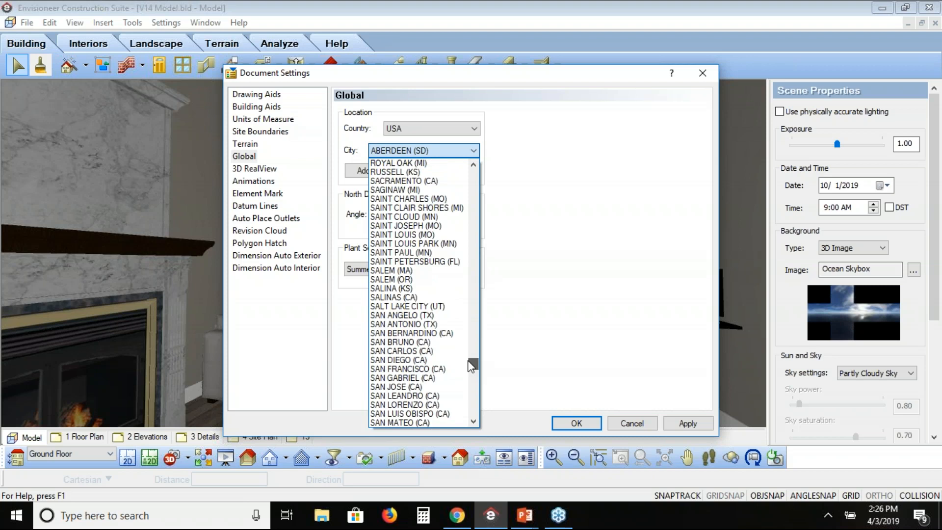
click(408, 369)
click(357, 171)
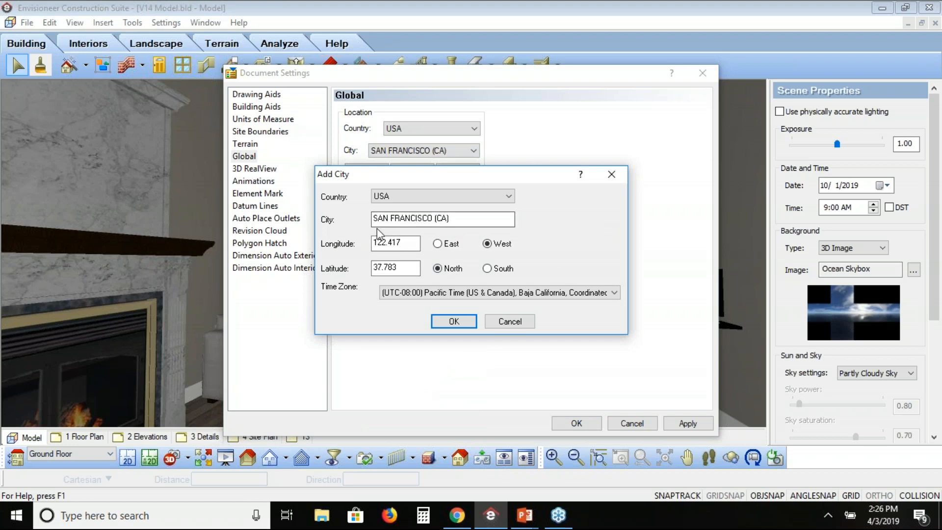
click(517, 325)
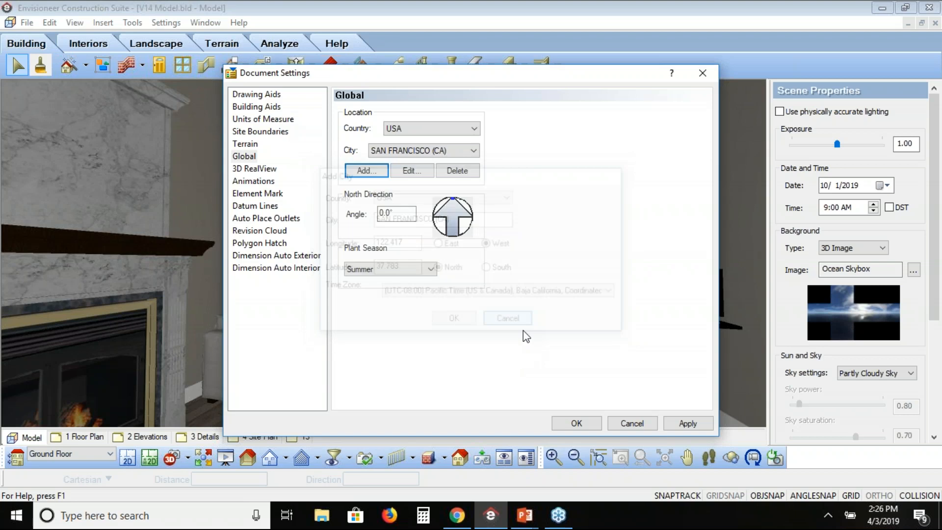
click(687, 423)
click(579, 425)
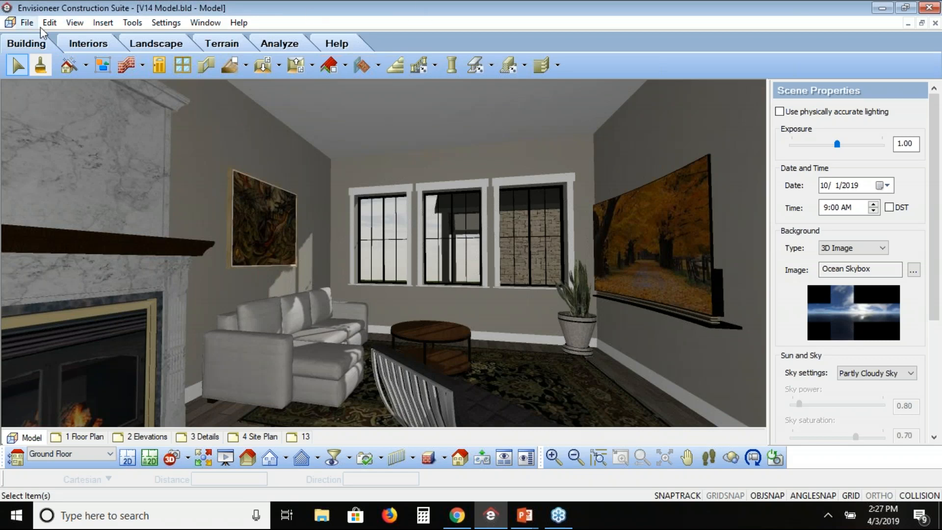
click(70, 23)
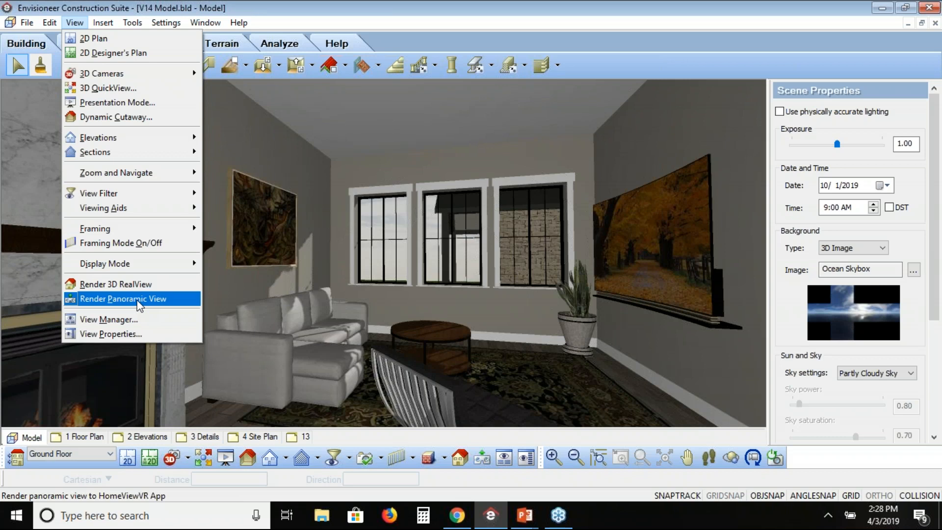
click(927, 131)
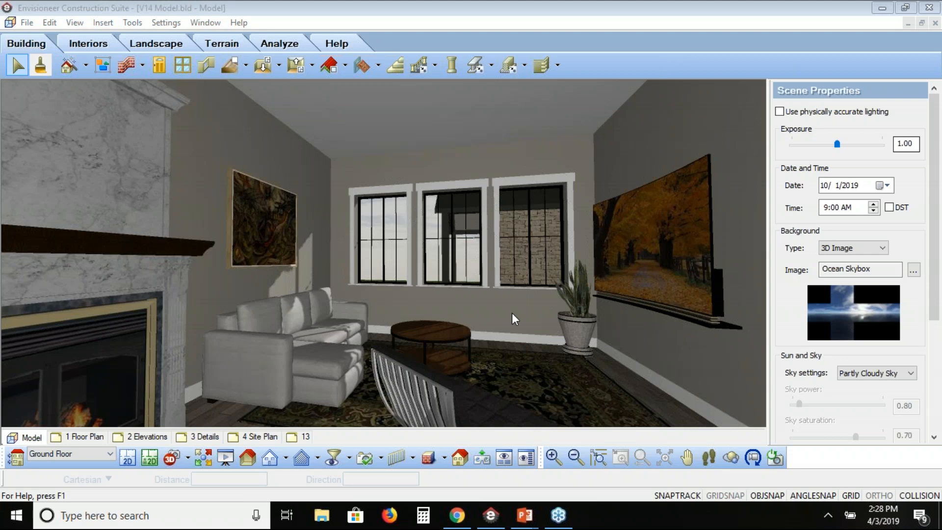
Switch to the Envisioneer gallery in Chrome, look around the pool deck's 360-degree view, and close it.
key(alt+Tab)
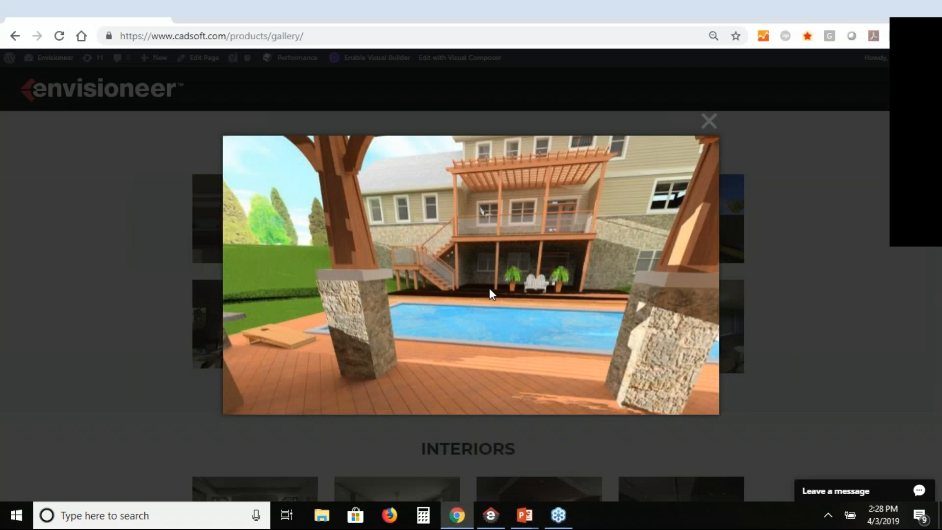
drag(494, 290, 688, 210)
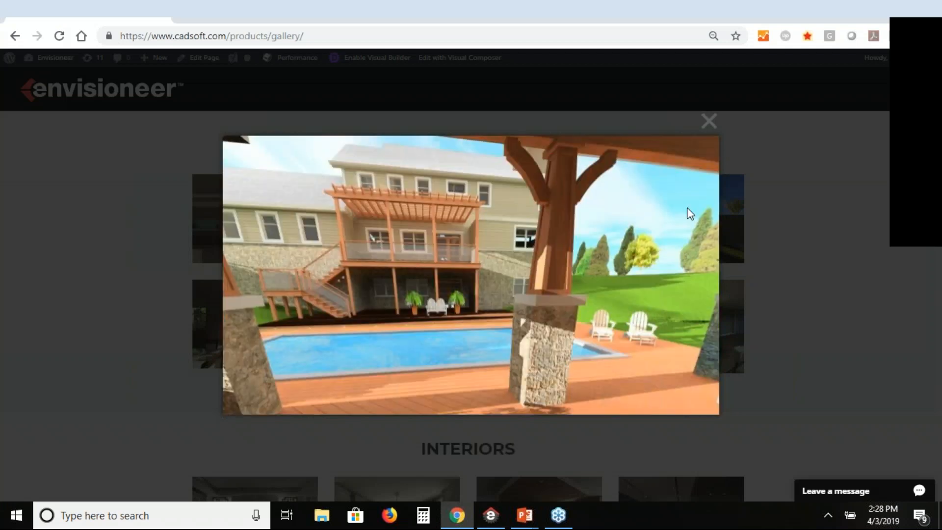
click(709, 121)
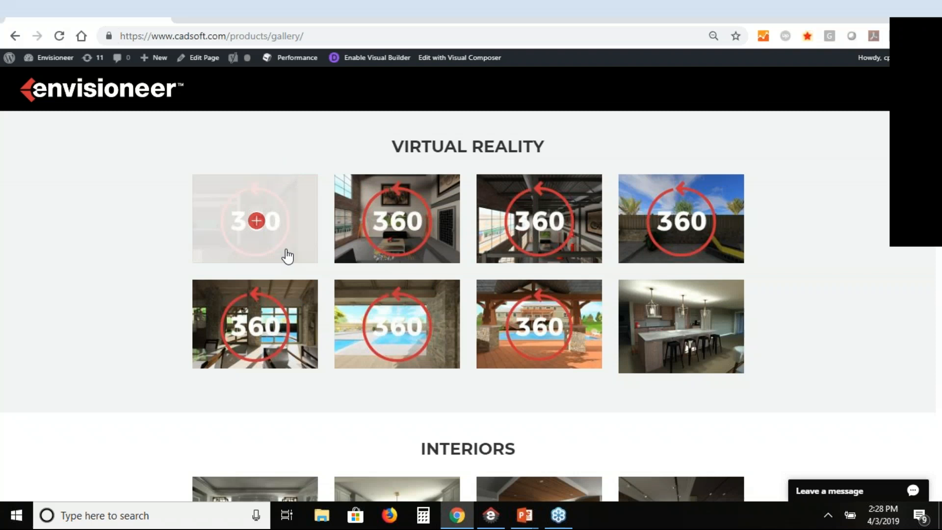
Open the loft's 360-degree view from the Virtual Reality gallery, look around it, and return to the house model in Envisioneer.
click(541, 220)
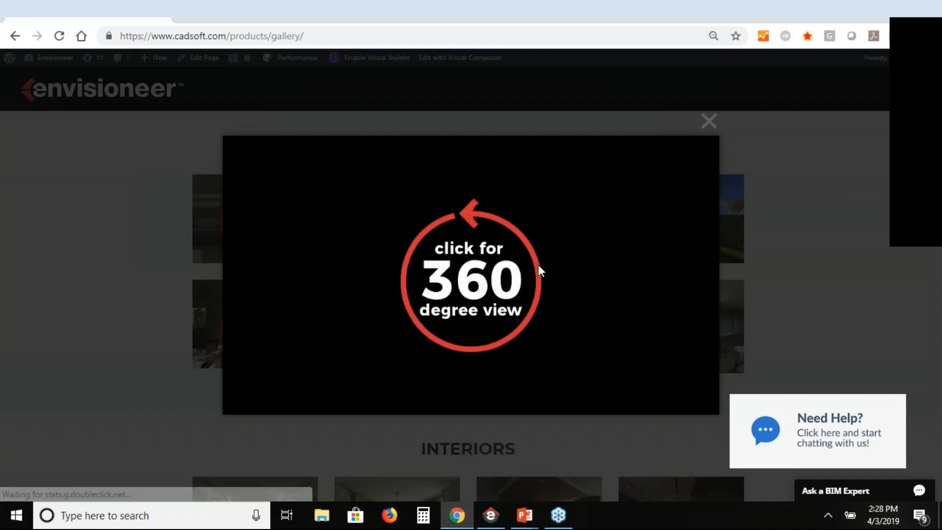
click(539, 266)
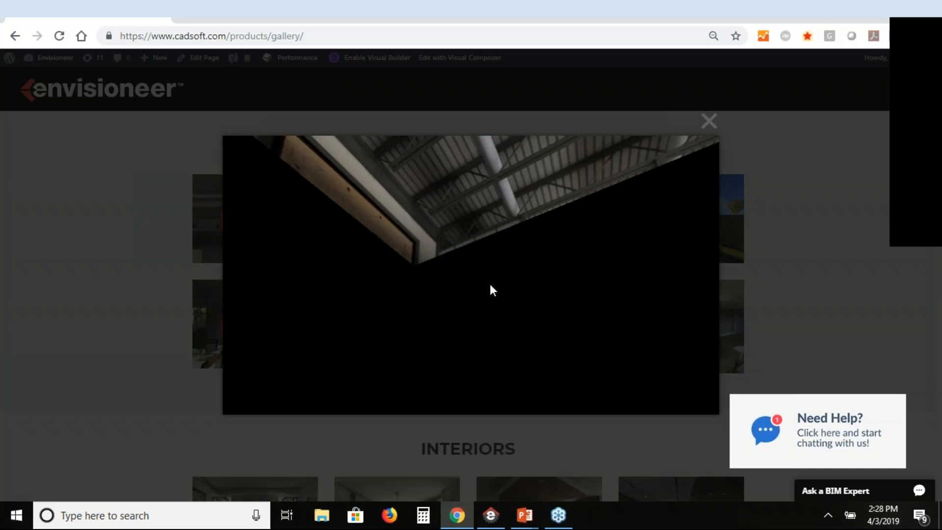
drag(525, 296, 442, 514)
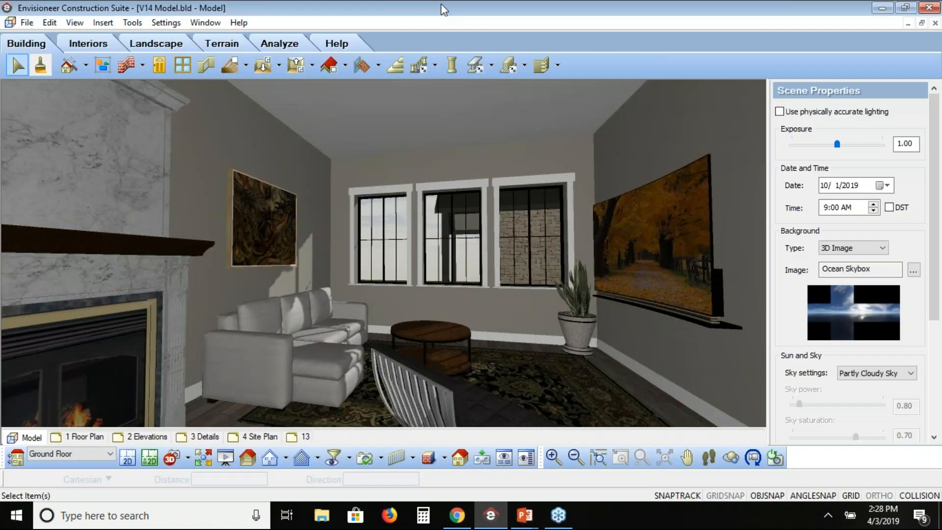
click(75, 23)
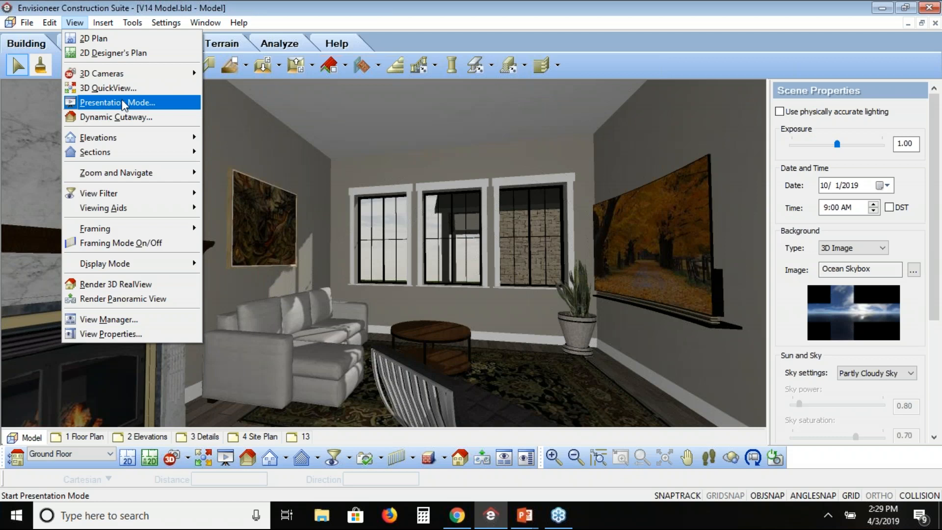
click(598, 67)
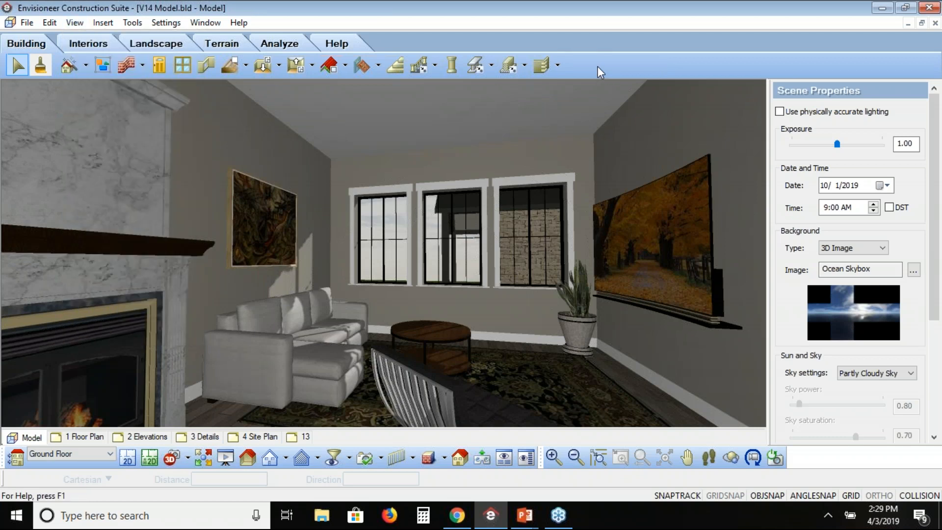
click(548, 71)
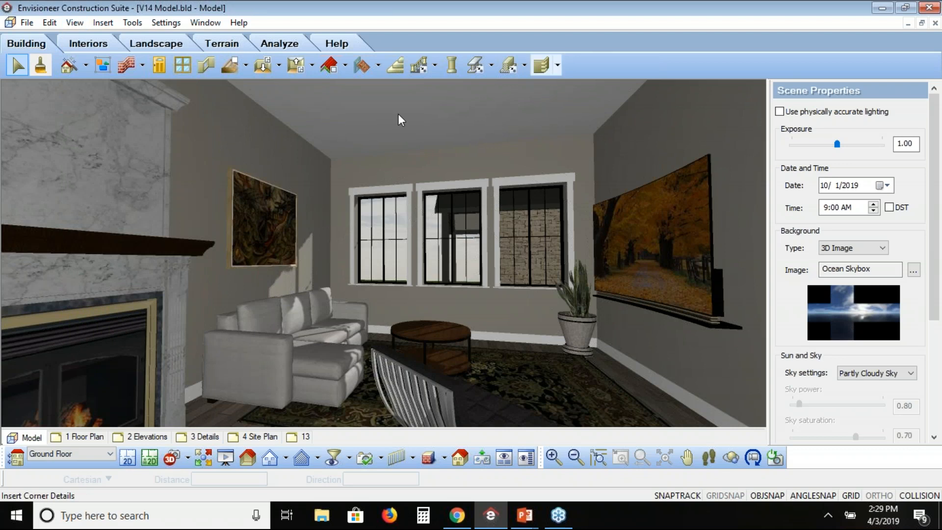
Show the ground floor in the 2D plan view and look through the available dimension commands.
click(127, 460)
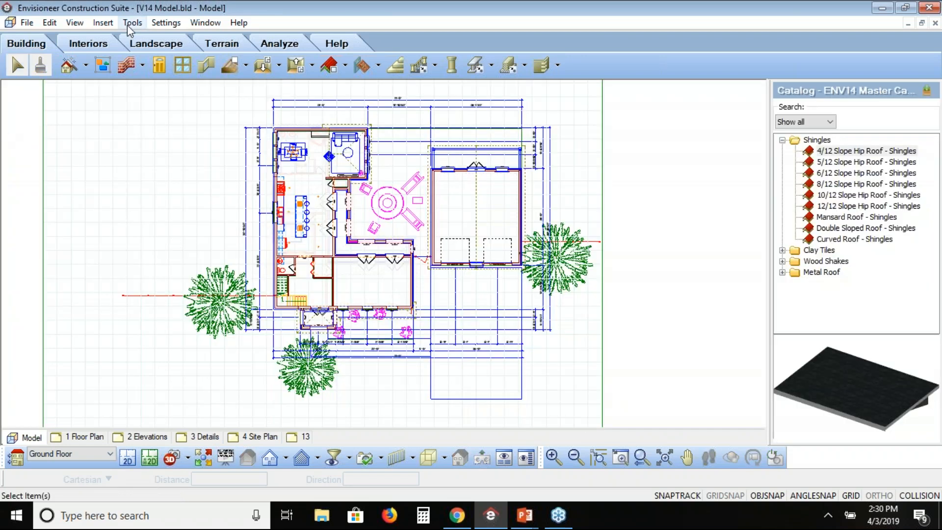
click(128, 23)
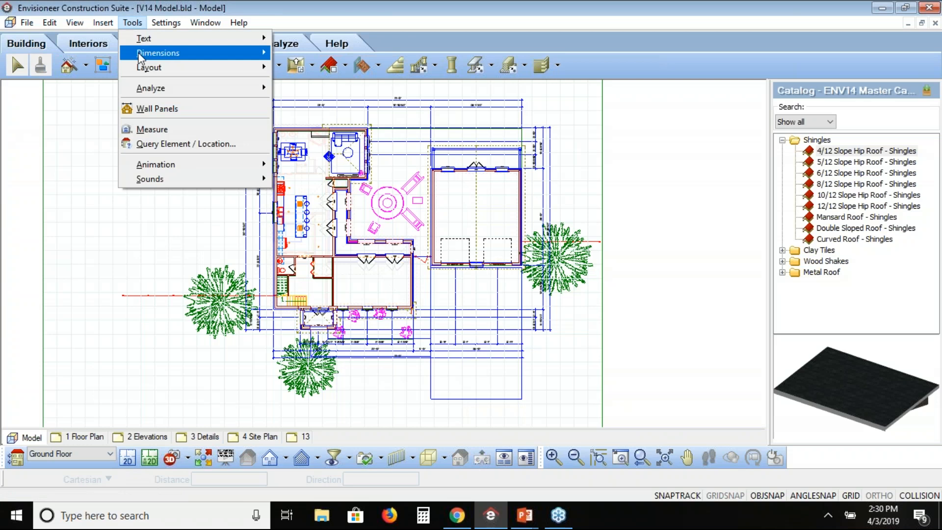
mouse_move(141, 58)
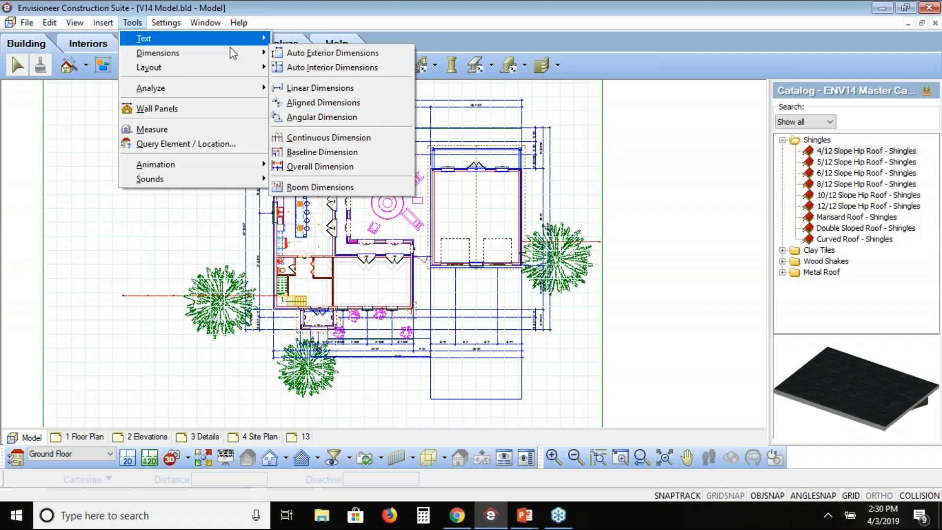
click(394, 10)
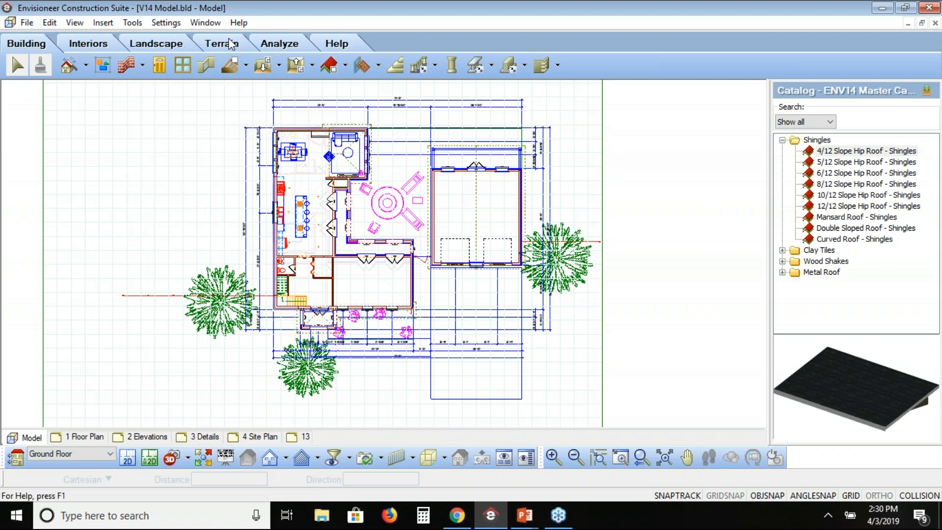
Draw a four-sided site boundary around the house and garage in the plan, with its left side about 94'-9" long.
click(232, 44)
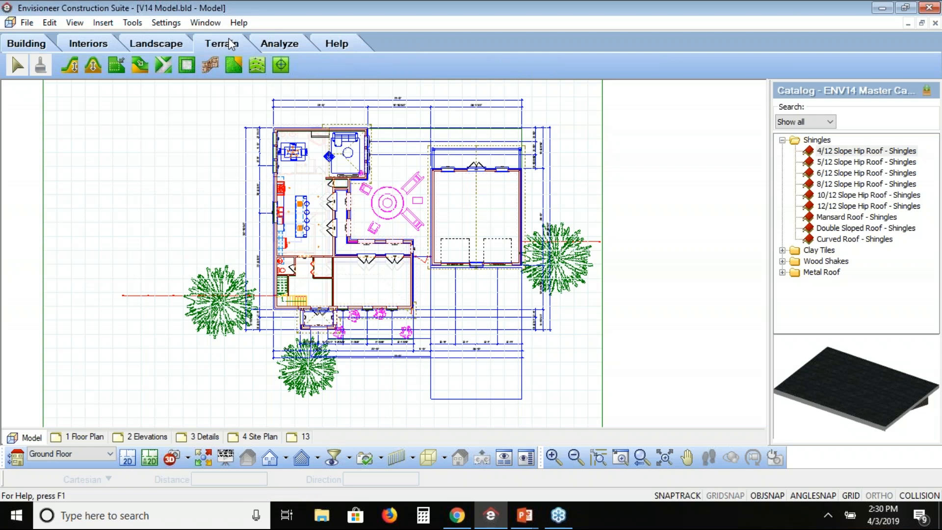
click(234, 65)
click(210, 419)
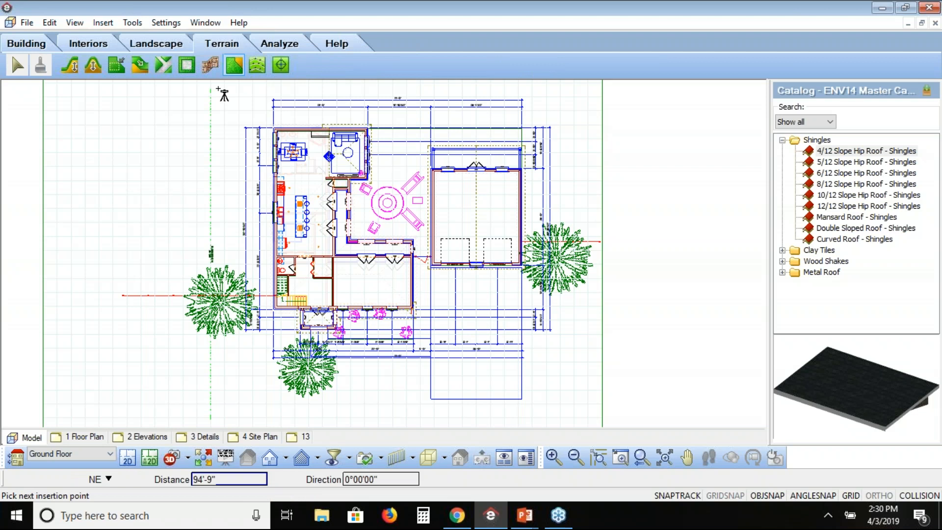
click(218, 89)
click(573, 90)
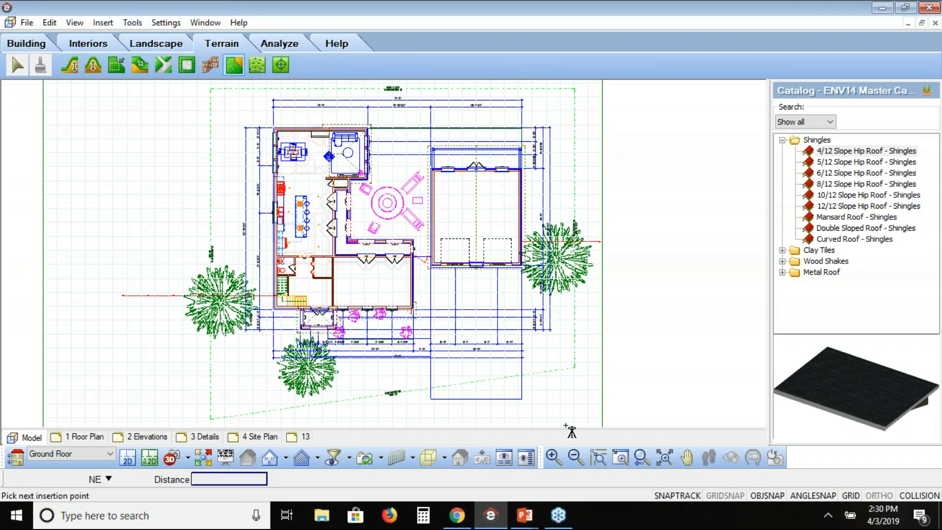
click(579, 426)
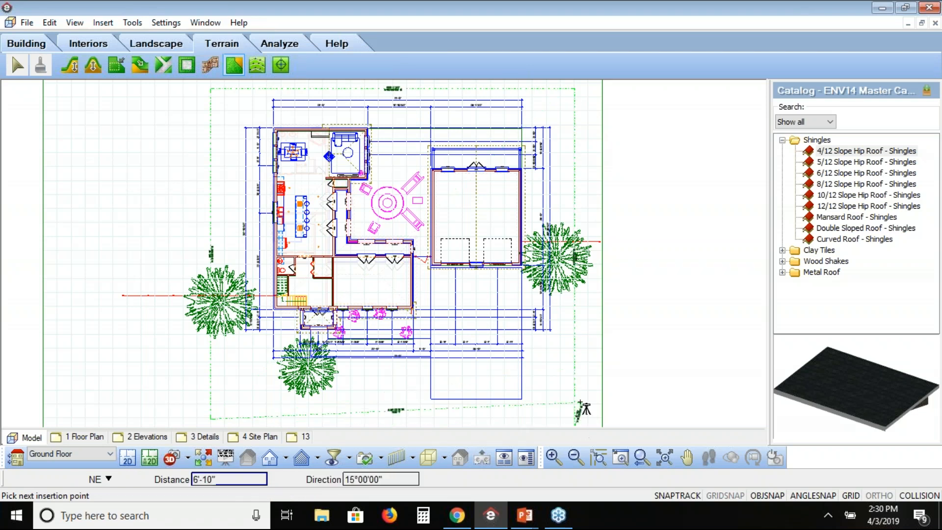
right_click(581, 403)
click(609, 411)
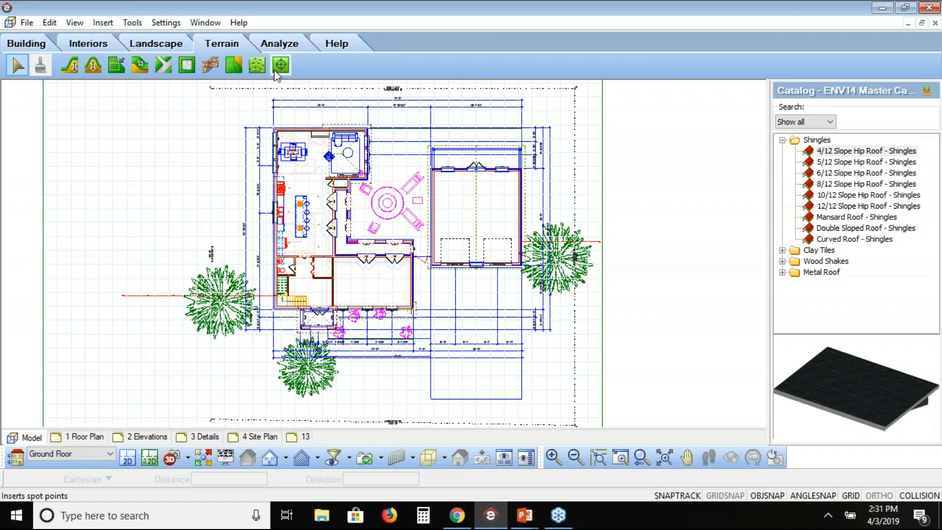
Show the Front Elevation in the Patterned display mode, and return to the 2D plan view.
click(286, 460)
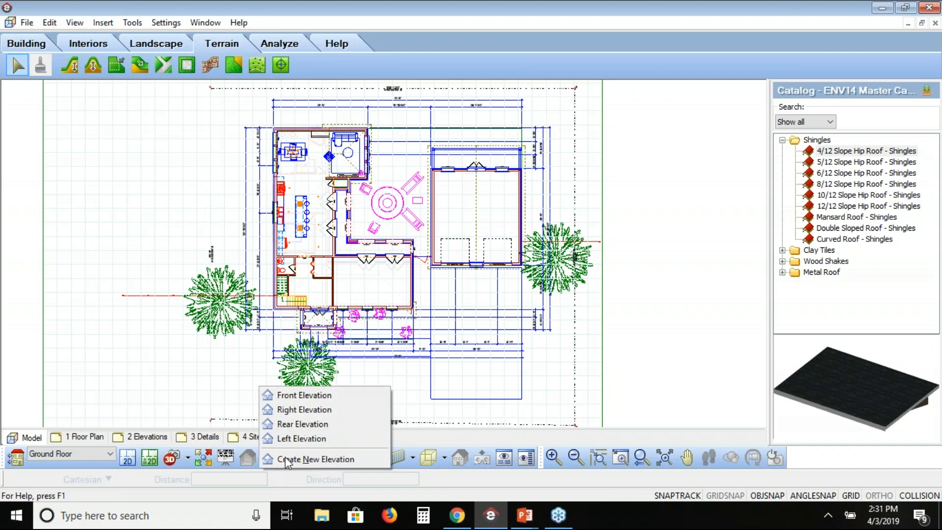
click(293, 393)
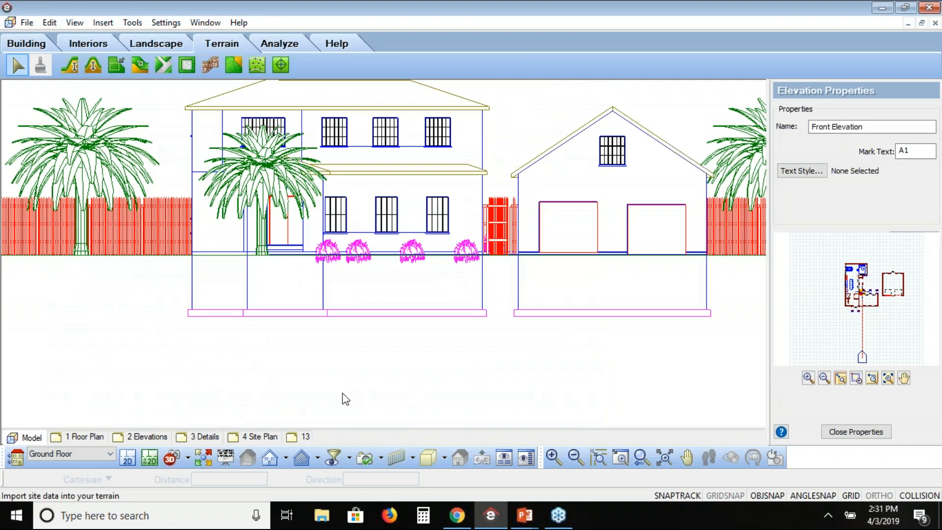
click(317, 459)
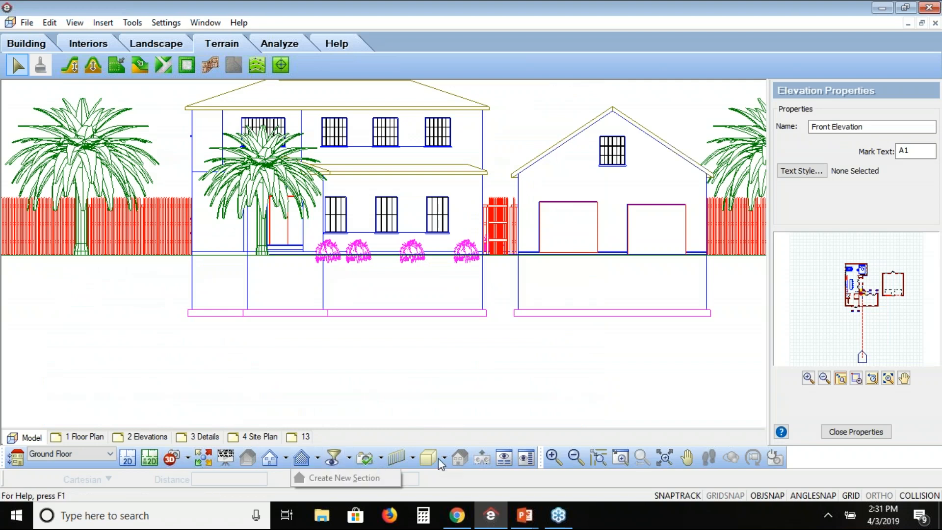
click(444, 457)
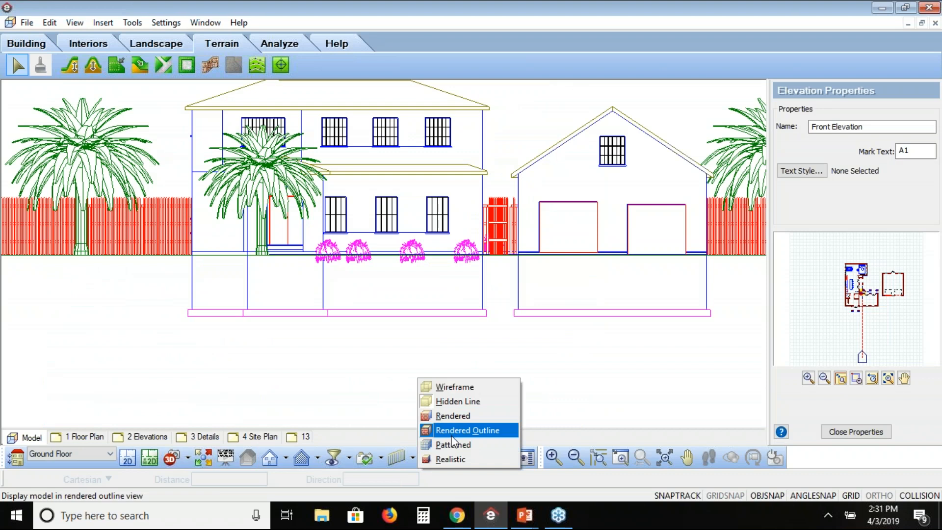
click(452, 444)
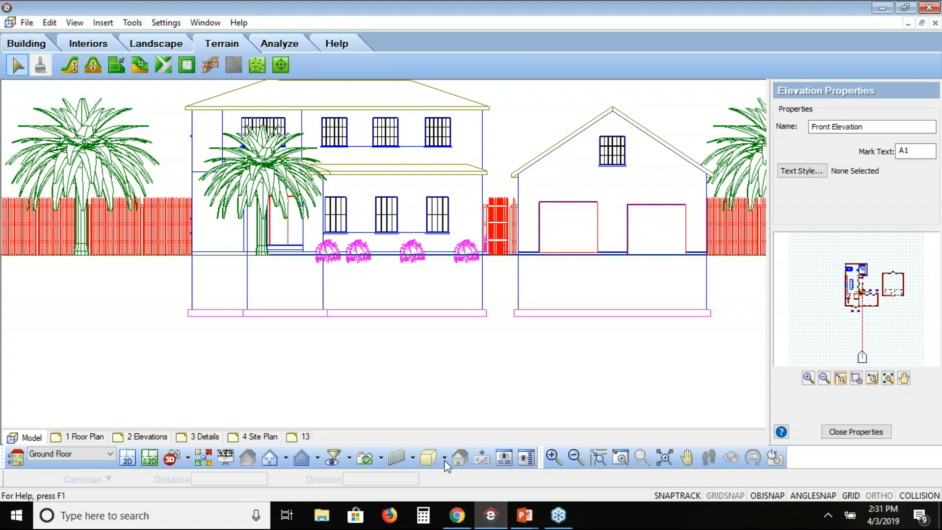
click(445, 461)
mouse_move(457, 515)
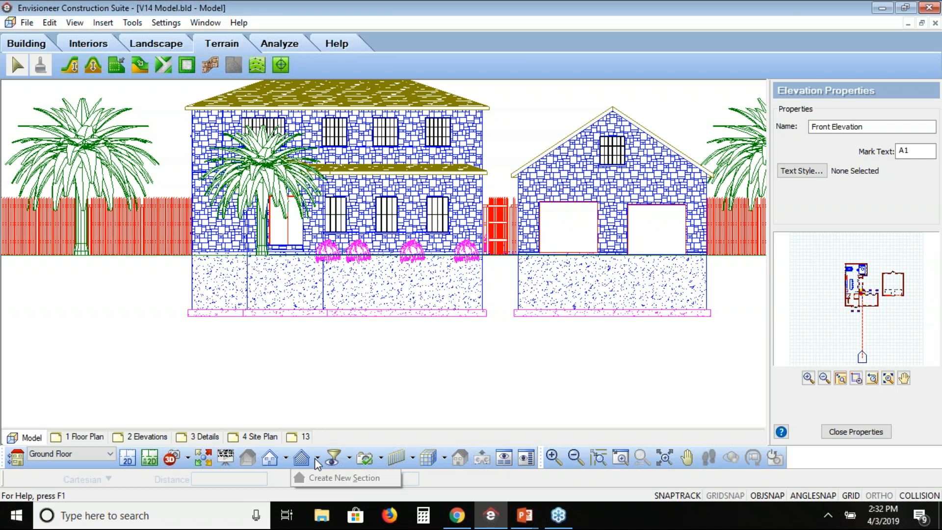
click(127, 459)
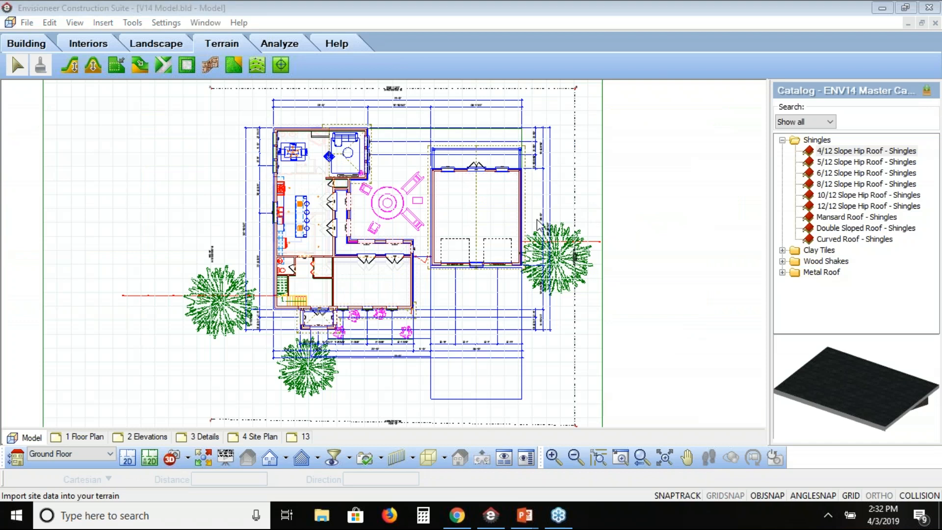
Switch to the PowerPoint slide show and advance to the Why Automate? slide.
key(alt+Tab)
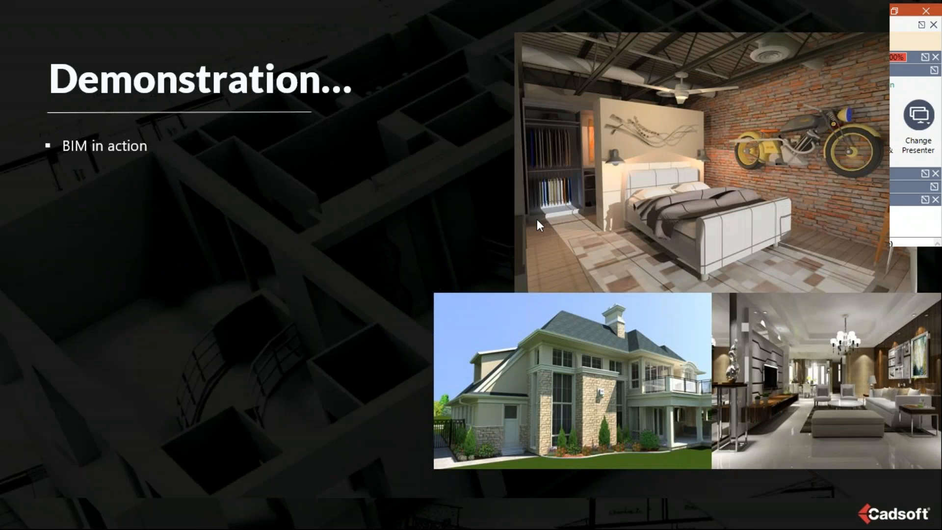
key(Right)
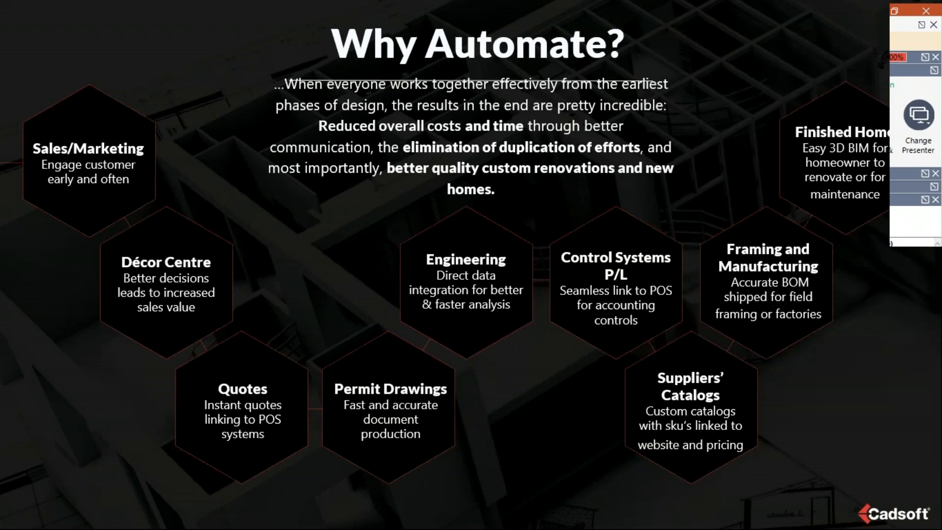